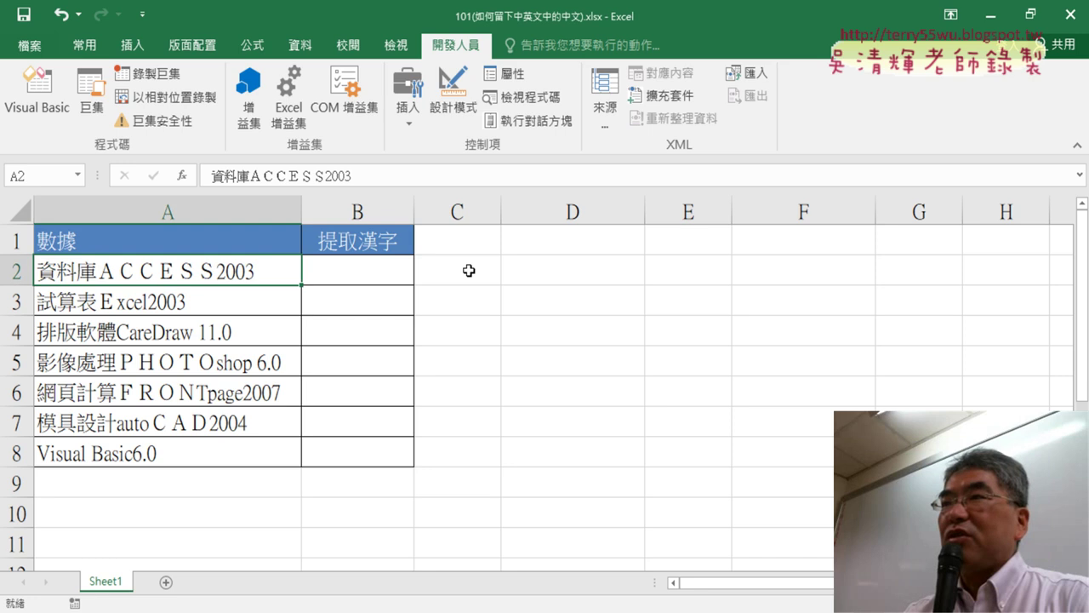
Step: Enter =ASC(A2) in B2 using the ASC function from the 文字 (text) category
{"action": "left_click", "coordinate": [469, 266]}
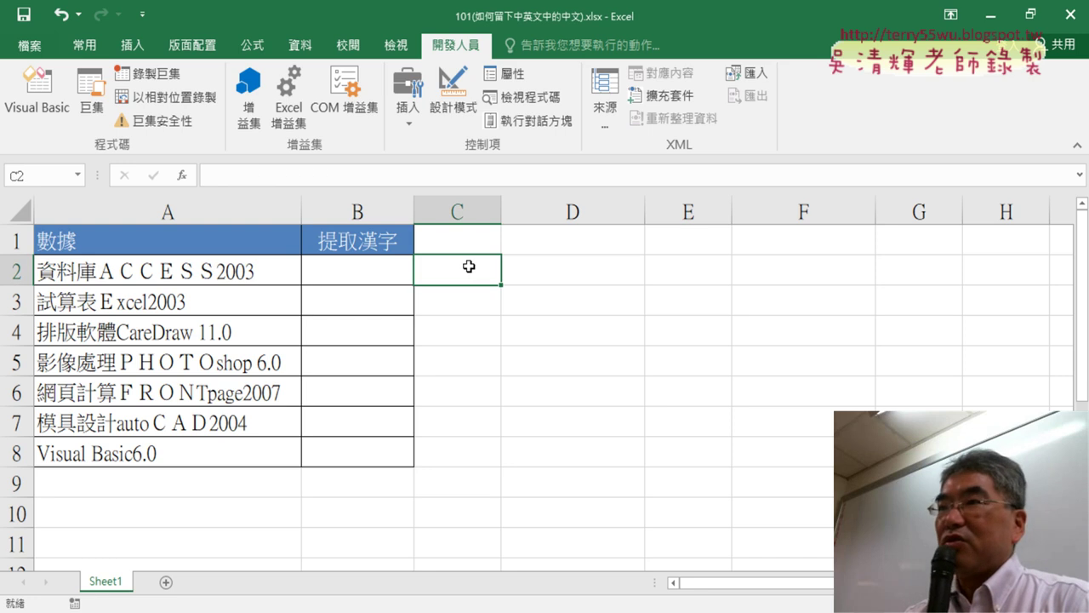
{"action": "left_click_drag", "start_coordinate": [192, 277], "coordinate": [201, 452]}
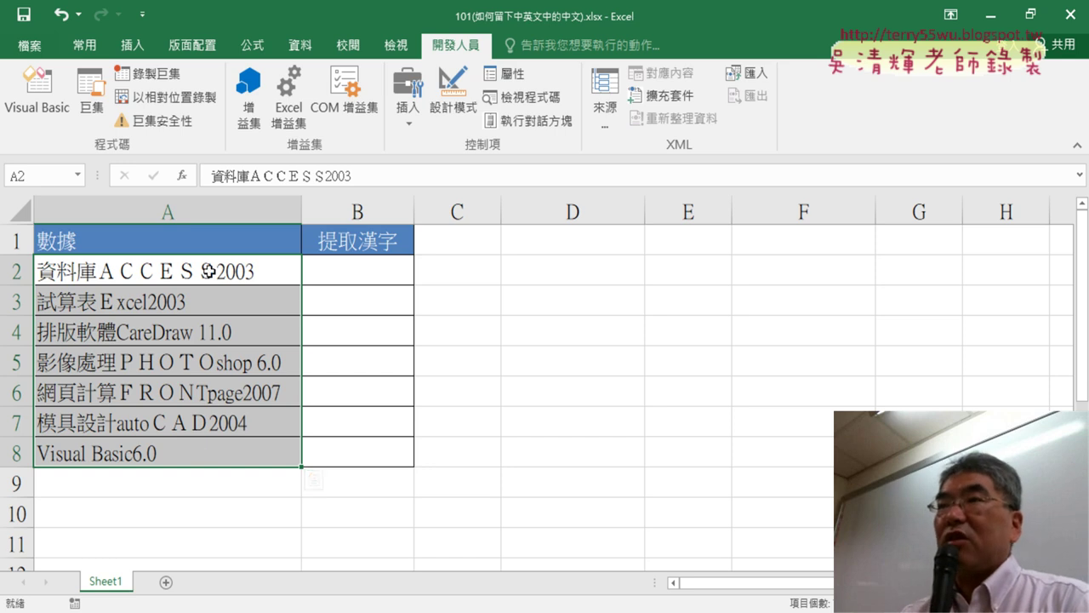
{"action": "left_click_drag", "start_coordinate": [210, 272], "coordinate": [196, 453]}
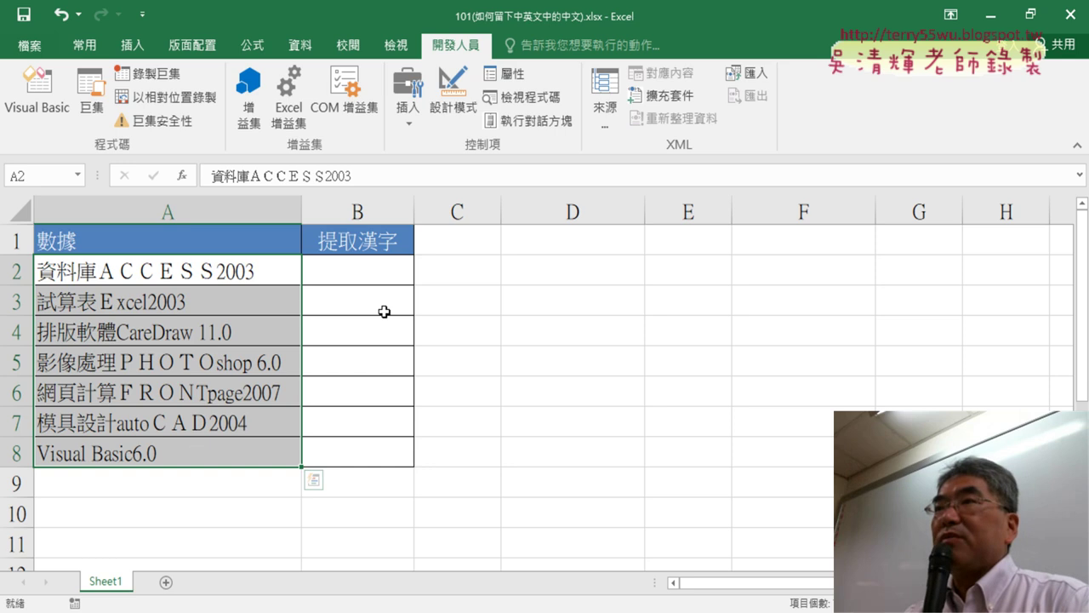
{"action": "left_click", "coordinate": [380, 272]}
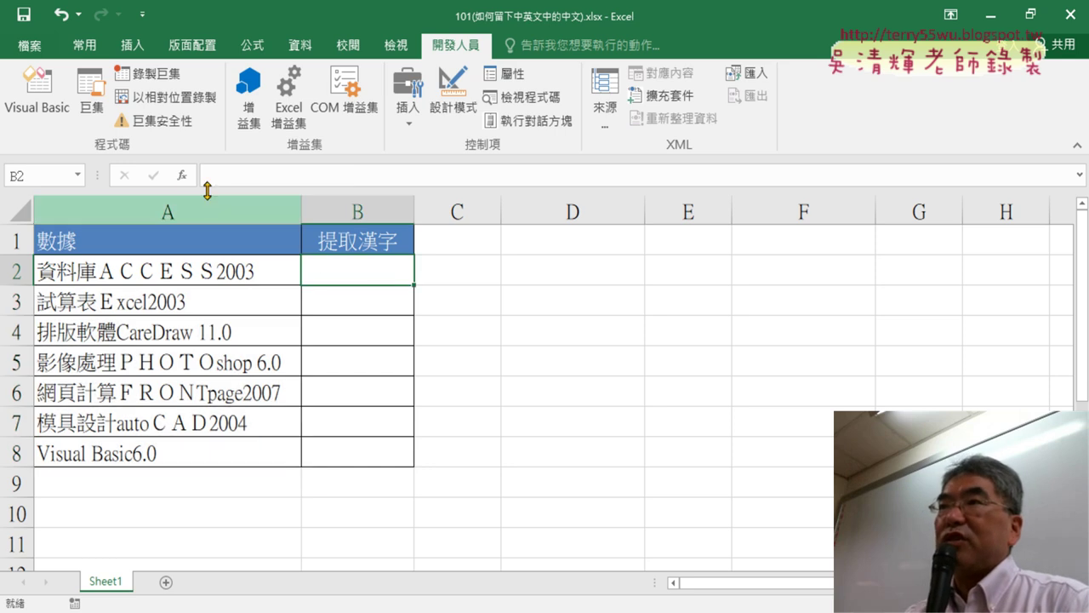
{"action": "left_click", "coordinate": [181, 175]}
{"action": "left_click", "coordinate": [669, 238]}
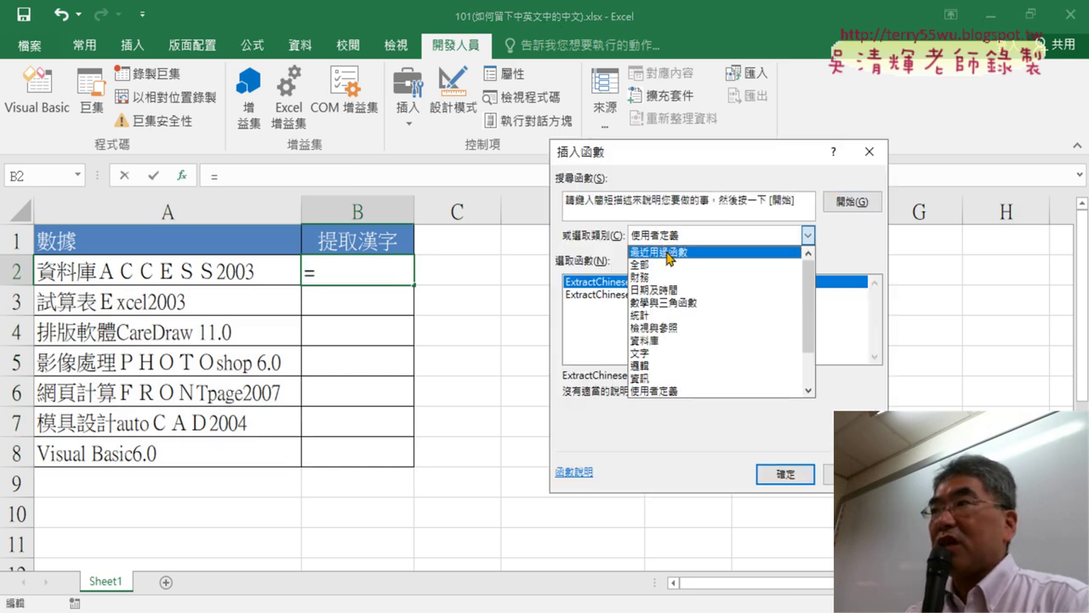
{"action": "left_click", "coordinate": [680, 352]}
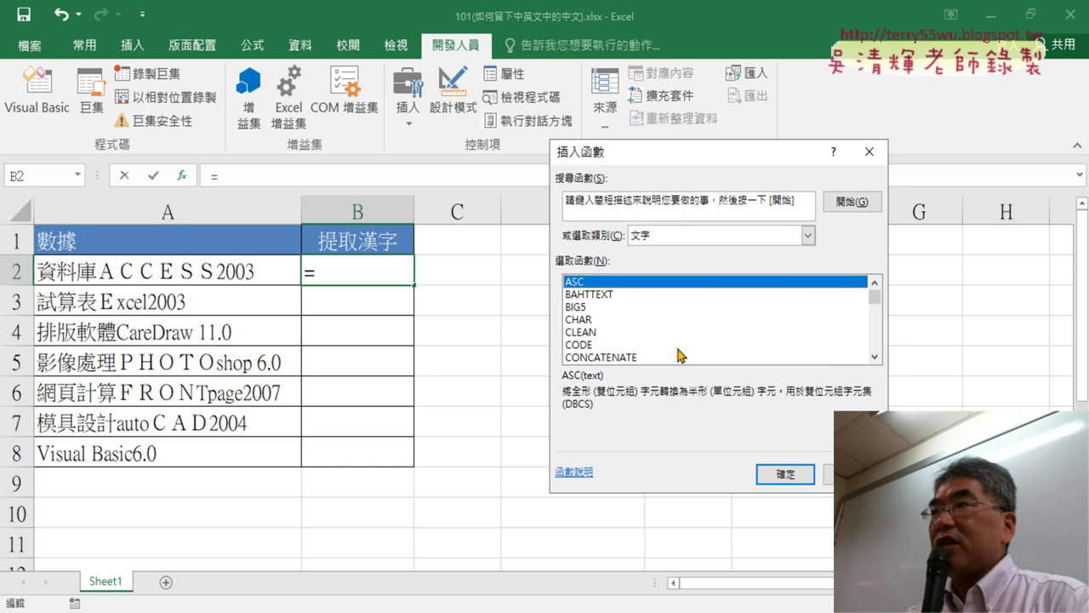
{"action": "left_click", "coordinate": [785, 474]}
{"action": "left_click", "coordinate": [197, 272]}
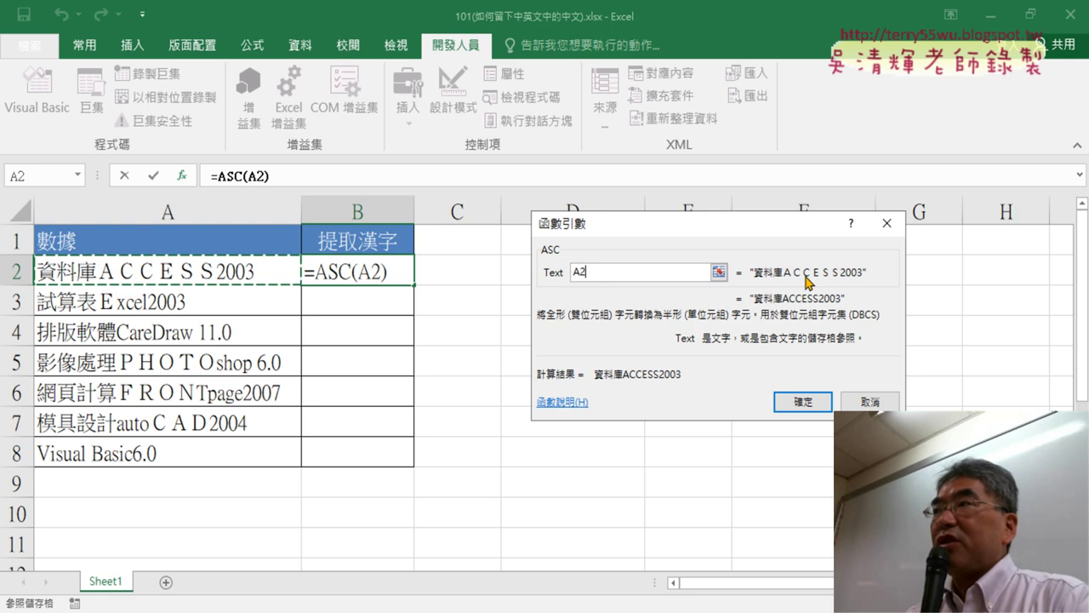
{"action": "left_click", "coordinate": [792, 394]}
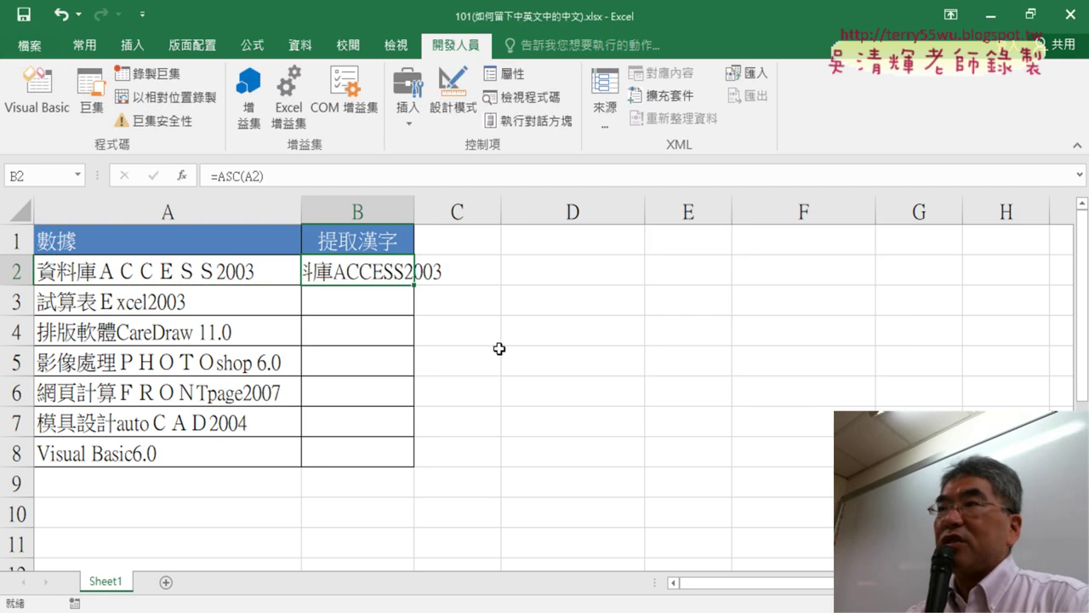
Step: Widen column B, fill =ASC(A2) down to B8, and auto-fit the column
{"action": "left_click_drag", "start_coordinate": [414, 211], "coordinate": [488, 209]}
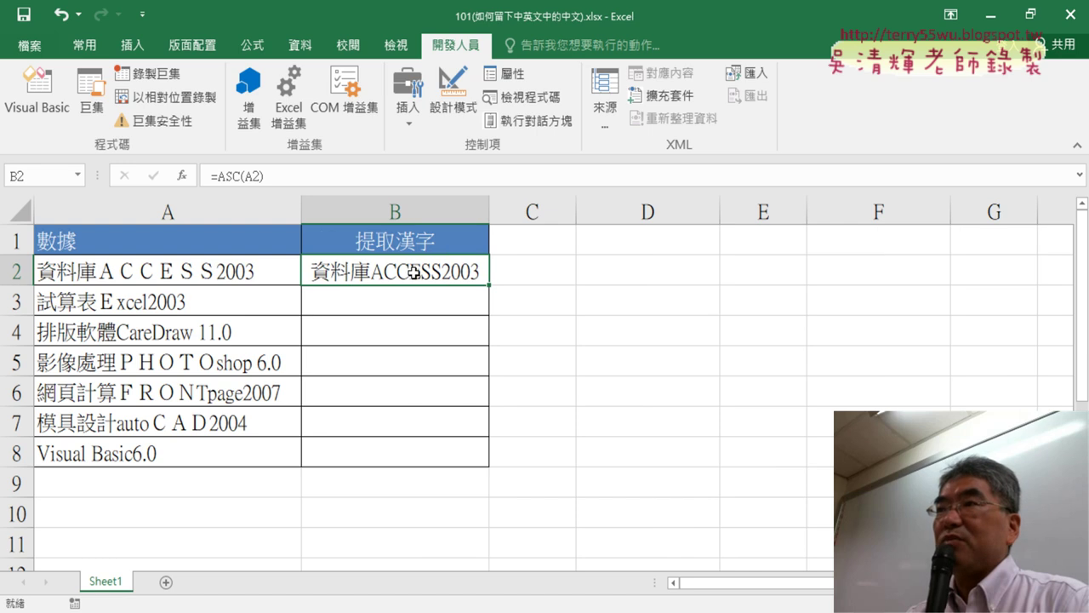
{"action": "double_click", "coordinate": [489, 285]}
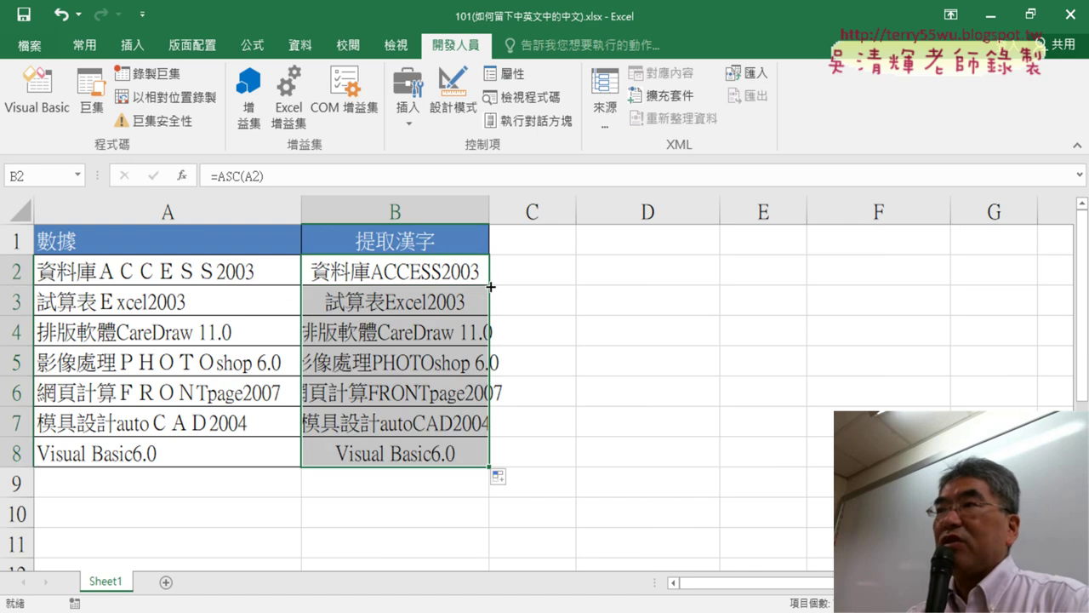
{"action": "double_click", "coordinate": [487, 216]}
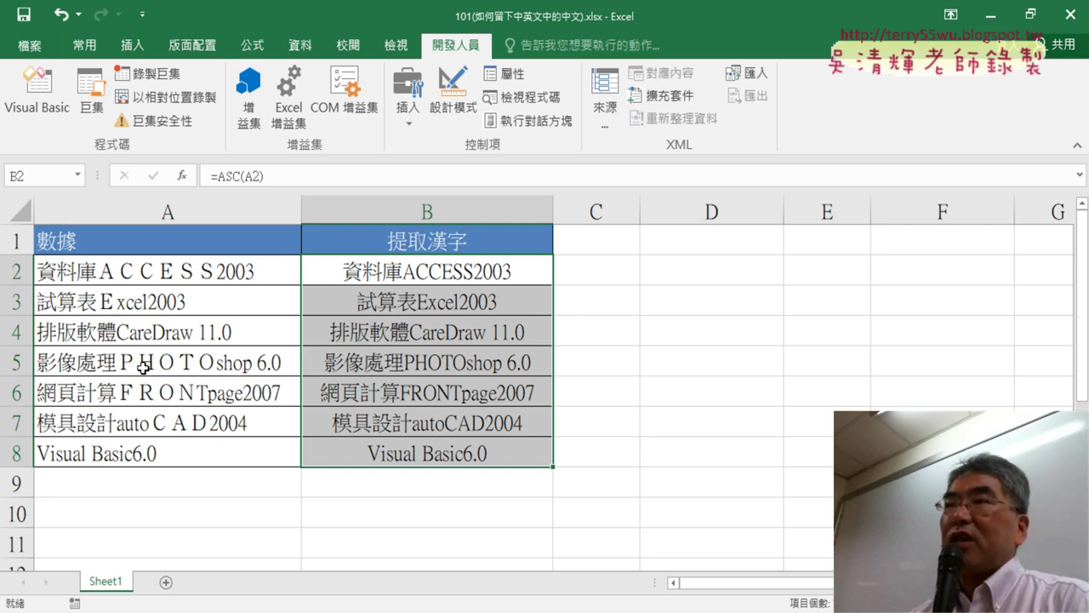
{"action": "left_click", "coordinate": [444, 272]}
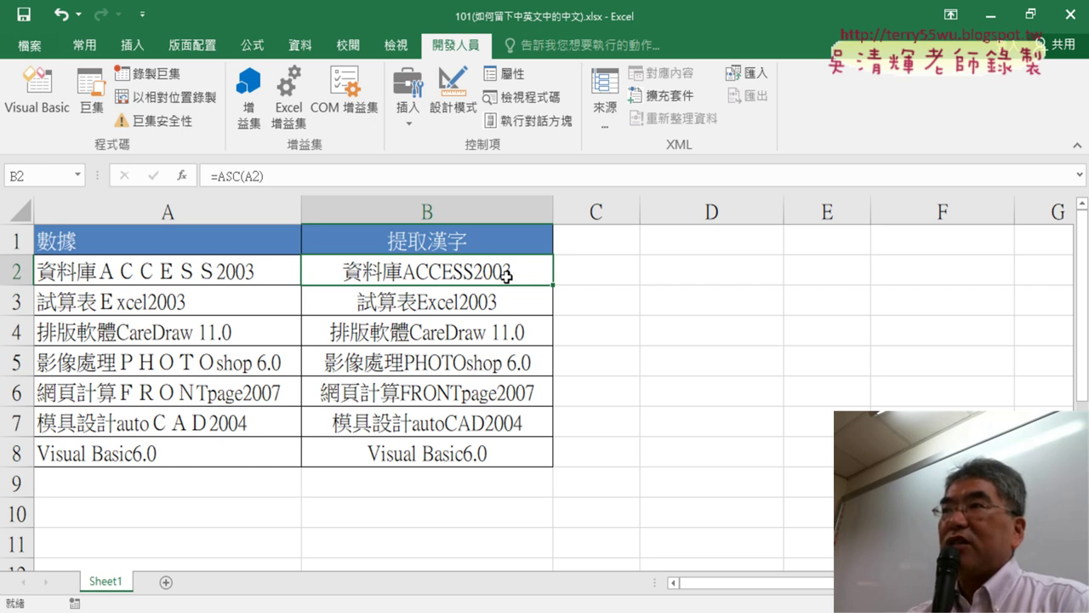
{"action": "left_click", "coordinate": [622, 275]}
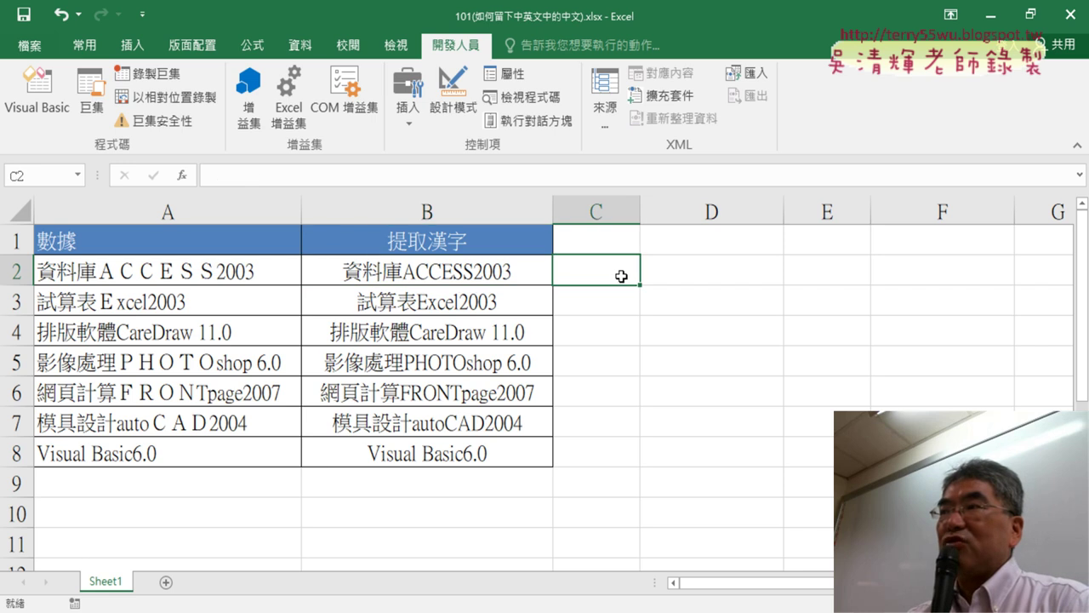
Step: Enter =LENB(B2) in C2, which returns 16 bytes
{"action": "left_click", "coordinate": [181, 175]}
{"action": "left_click", "coordinate": [874, 354]}
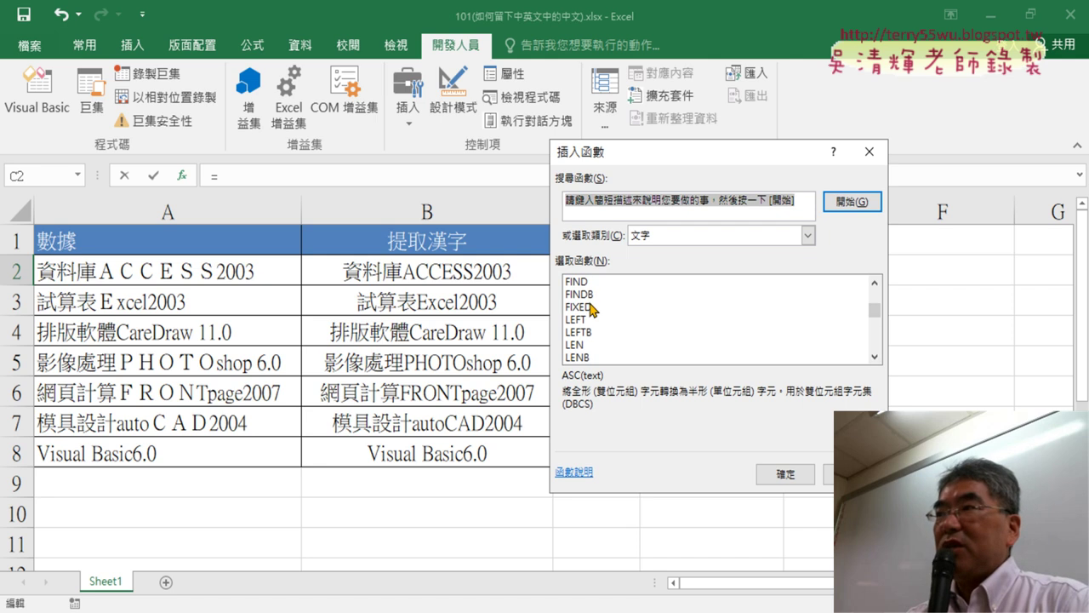
{"action": "double_click", "coordinate": [602, 355]}
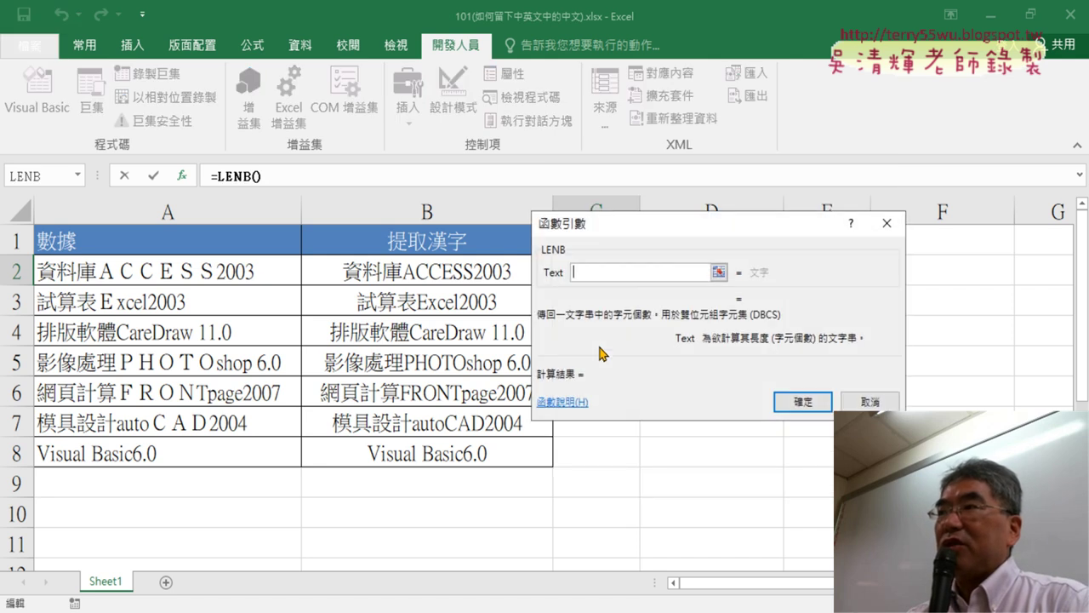
{"action": "left_click", "coordinate": [469, 271]}
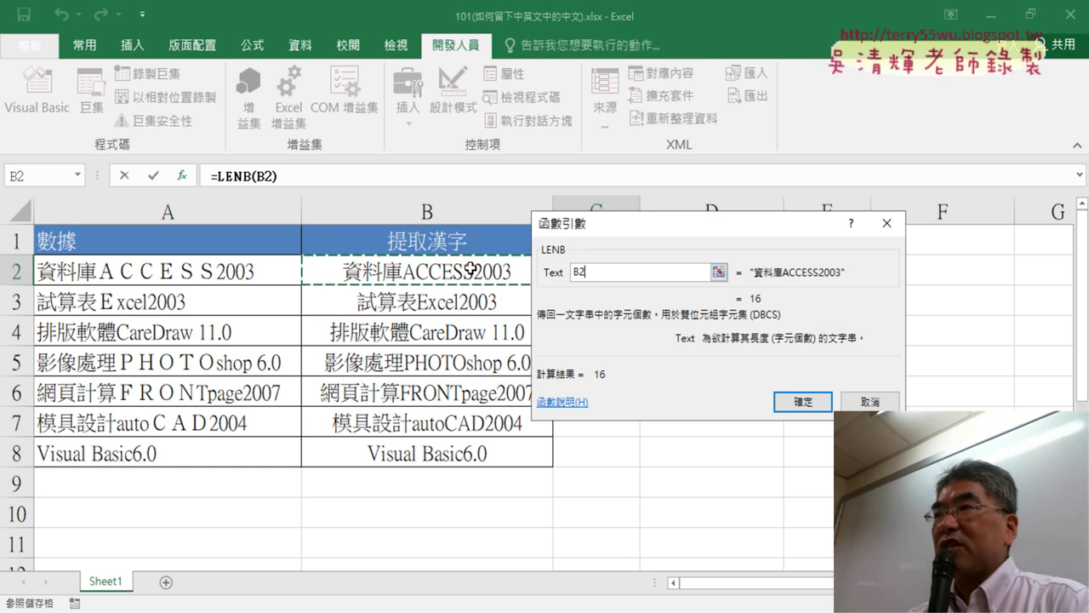
{"action": "left_click_drag", "start_coordinate": [665, 237], "coordinate": [748, 325]}
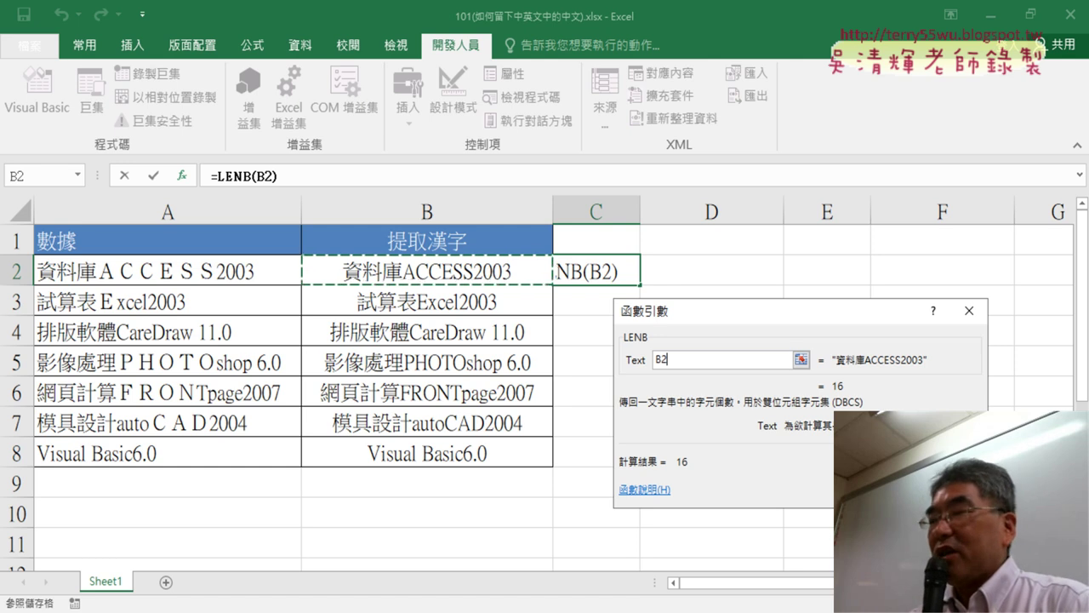
{"action": "key", "text": "Return"}
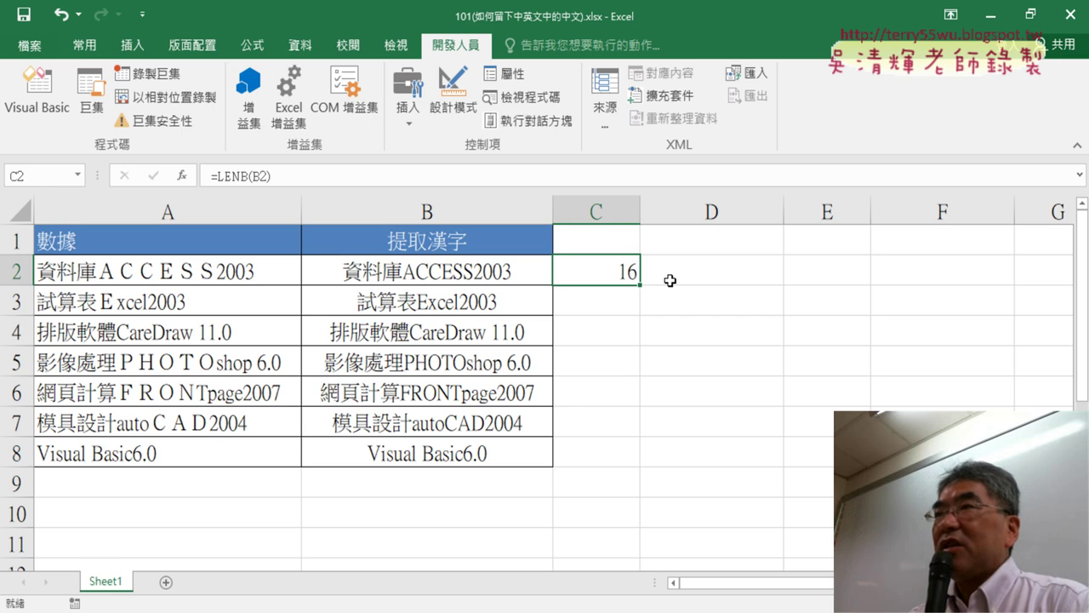
Step: Enter =LEN(B2) in D2, returning 13, and clear the stray values in E2:F2
{"action": "left_click", "coordinate": [711, 273]}
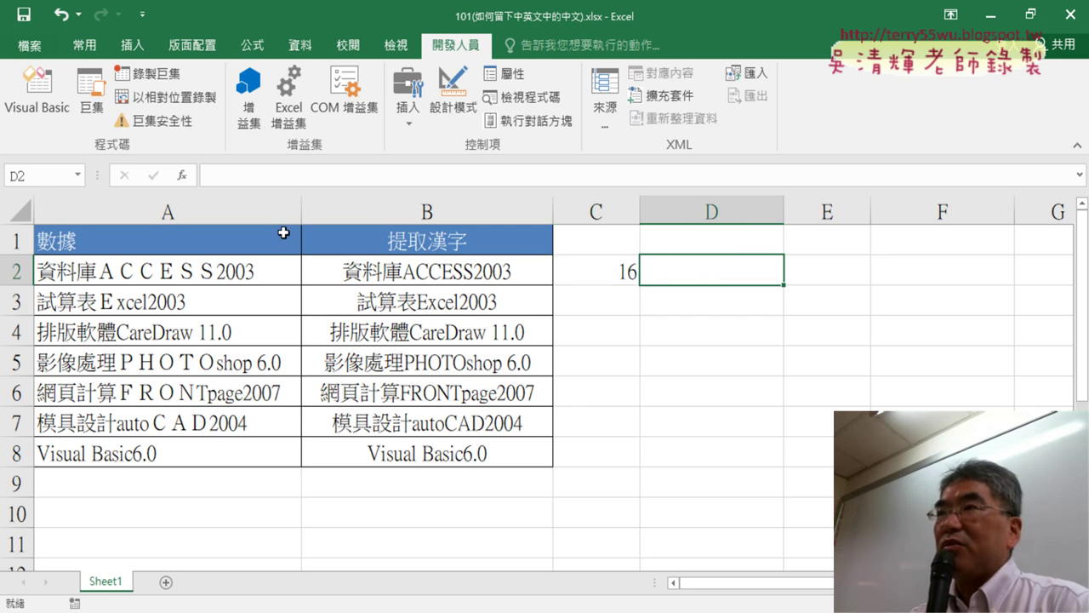
{"action": "left_click", "coordinate": [182, 176]}
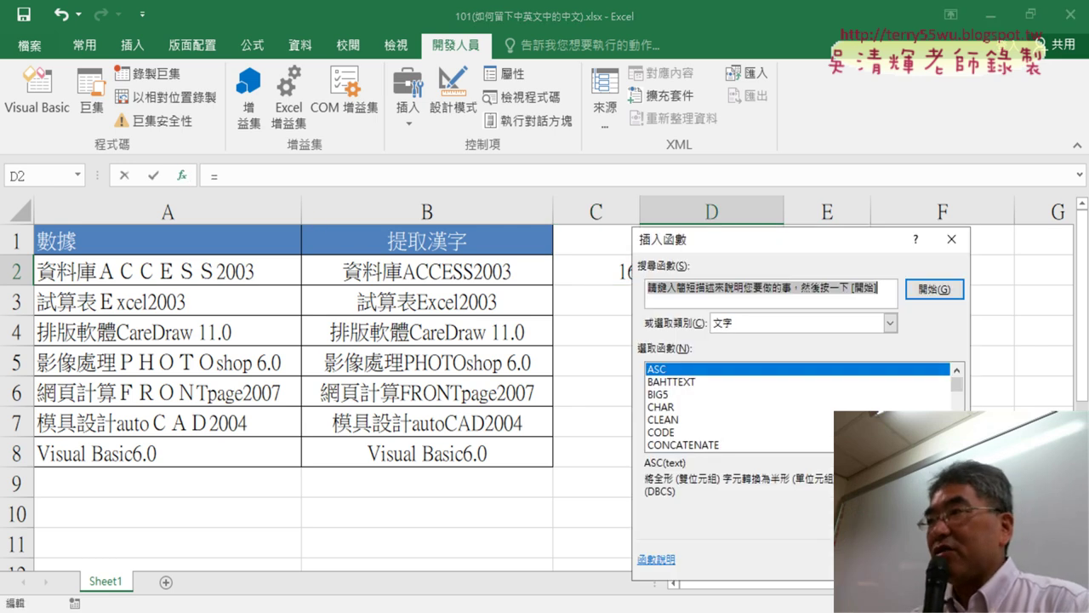
{"action": "scroll", "coordinate": [772, 443], "scroll_direction": "down", "scroll_amount": 3}
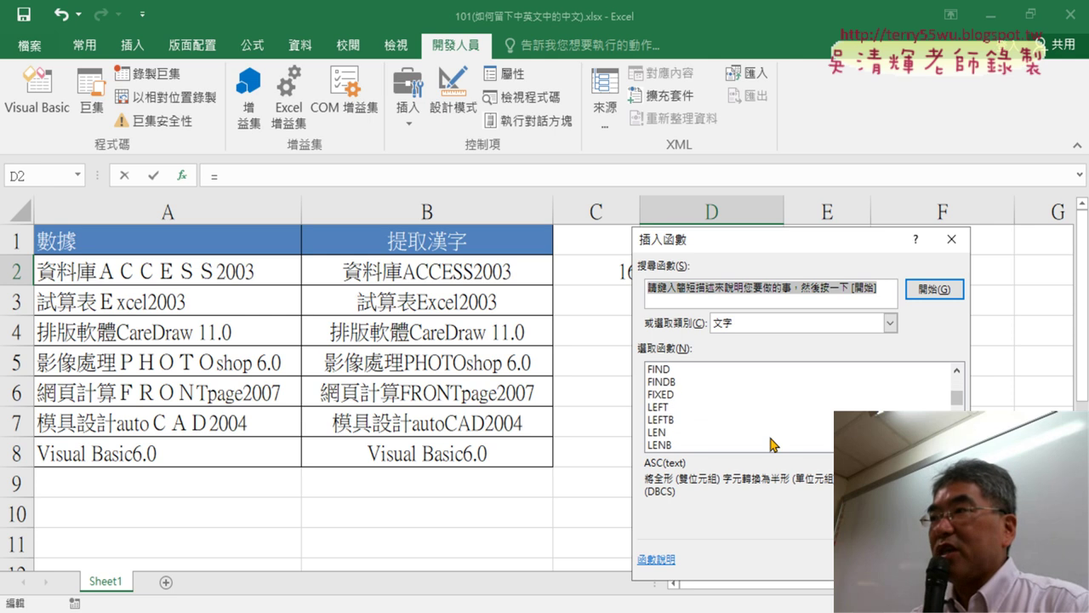
{"action": "double_click", "coordinate": [707, 432]}
{"action": "left_click", "coordinate": [446, 272]}
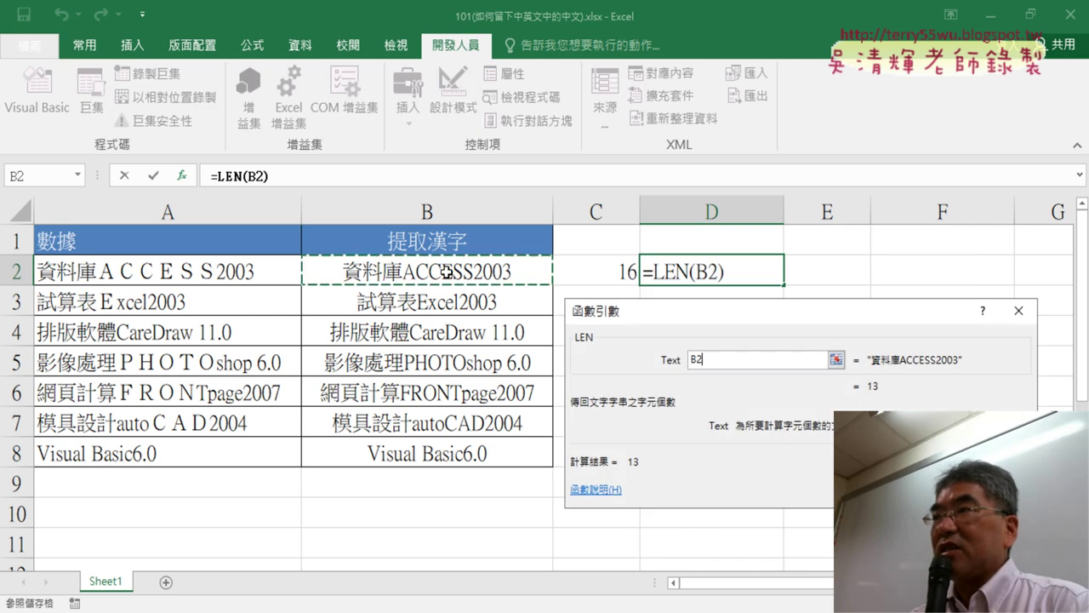
{"action": "left_click", "coordinate": [928, 492]}
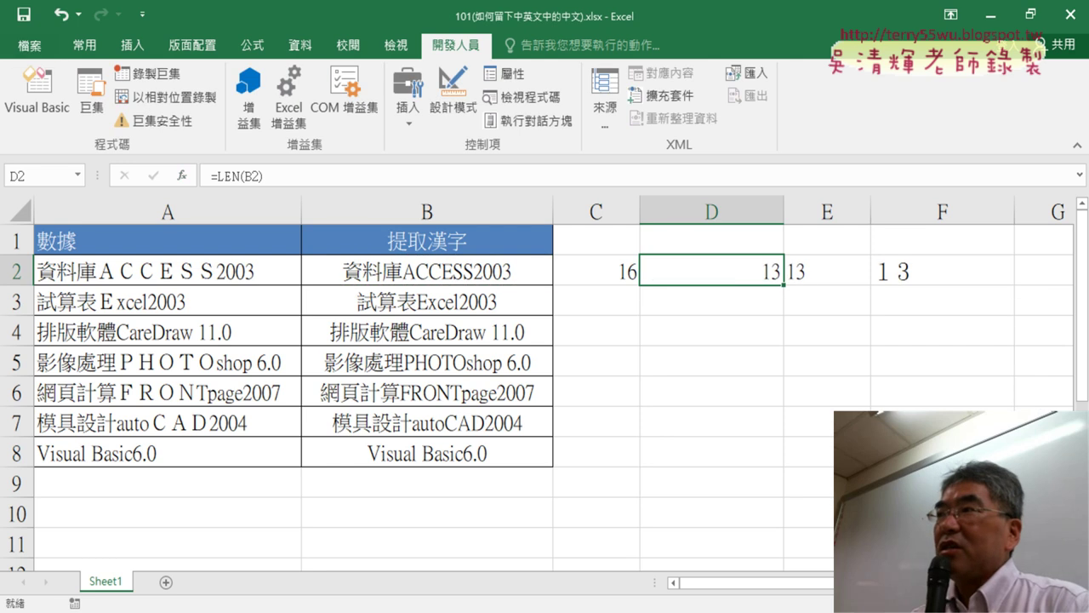
{"action": "left_click_drag", "start_coordinate": [825, 271], "coordinate": [936, 268]}
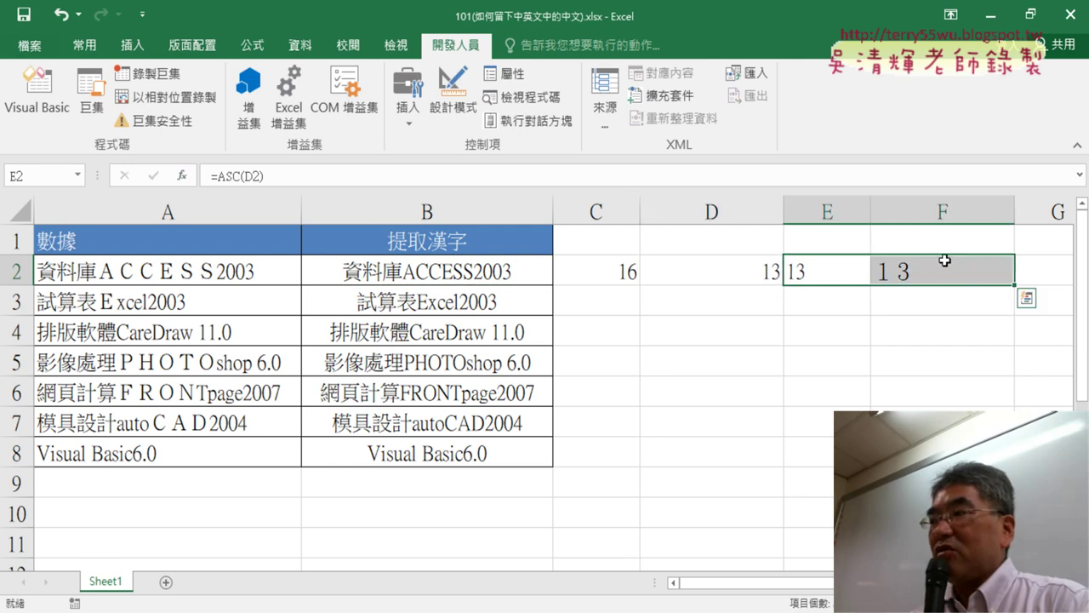
{"action": "key", "text": "Delete"}
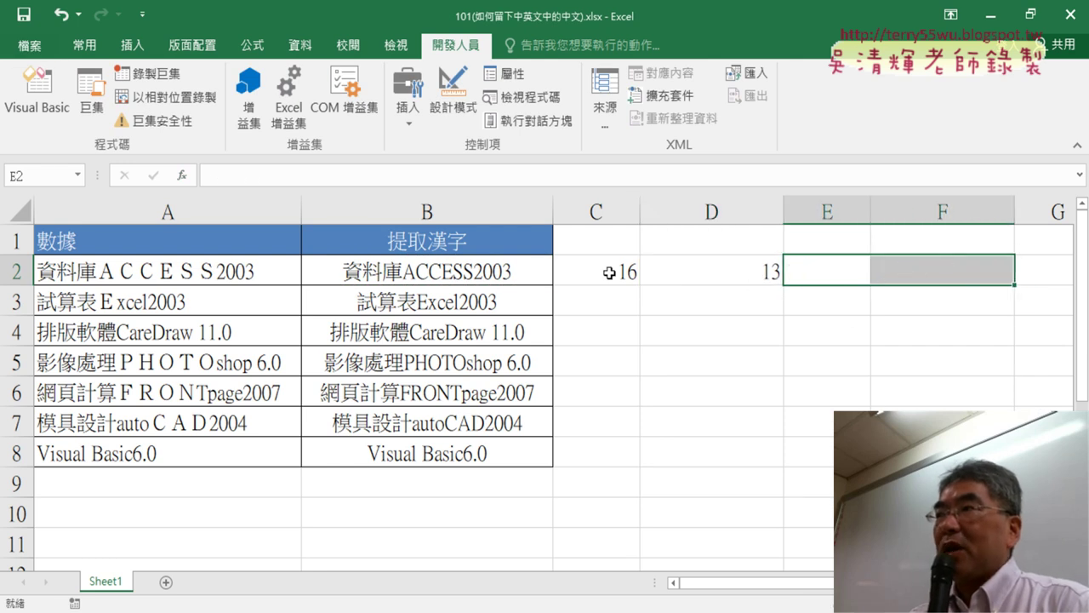
Step: Compare C2's 16-byte count with D2's 13-character count, then select B2
{"action": "left_click", "coordinate": [609, 273]}
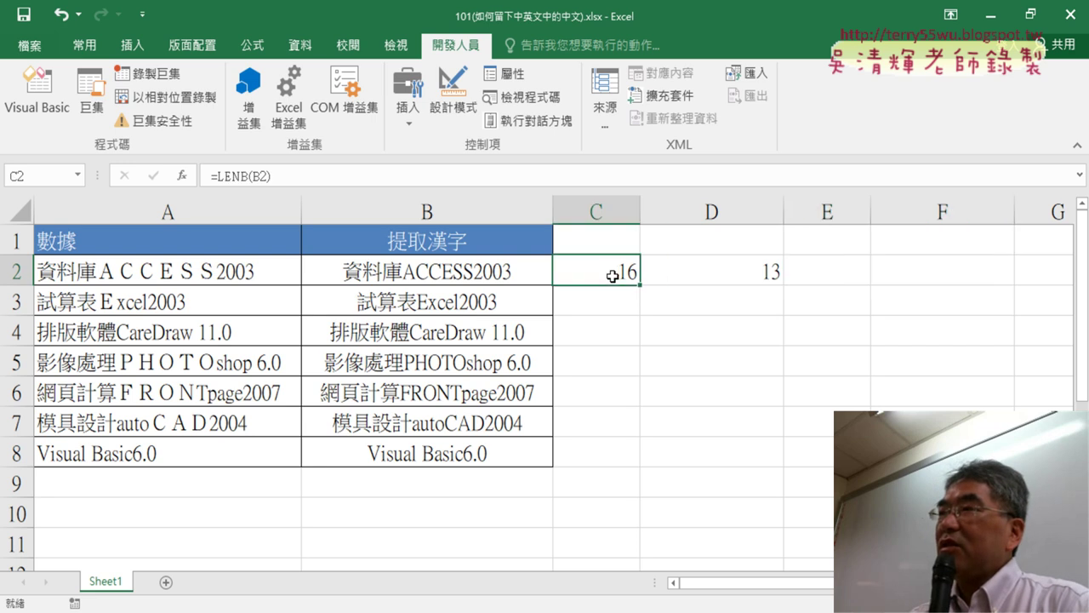
{"action": "left_click", "coordinate": [727, 277]}
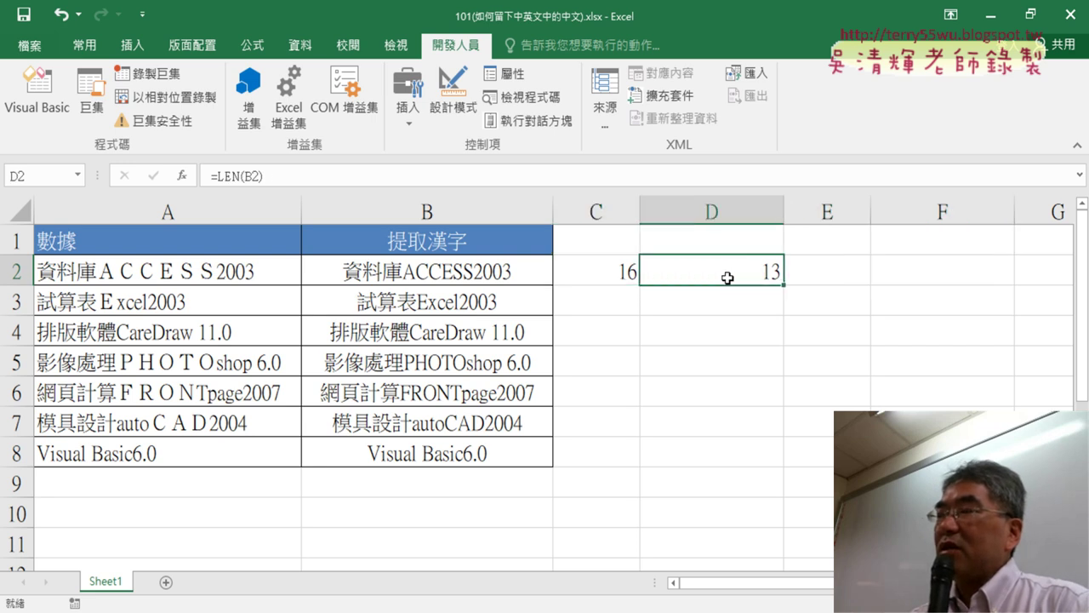
{"action": "left_click_drag", "start_coordinate": [639, 271], "coordinate": [598, 270]}
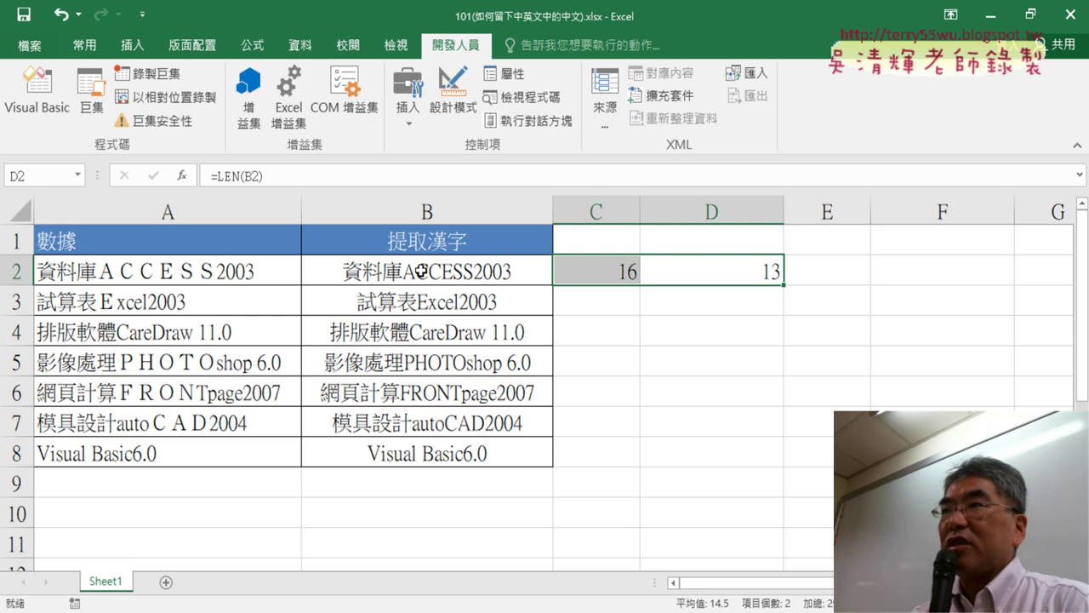
{"action": "left_click", "coordinate": [422, 272]}
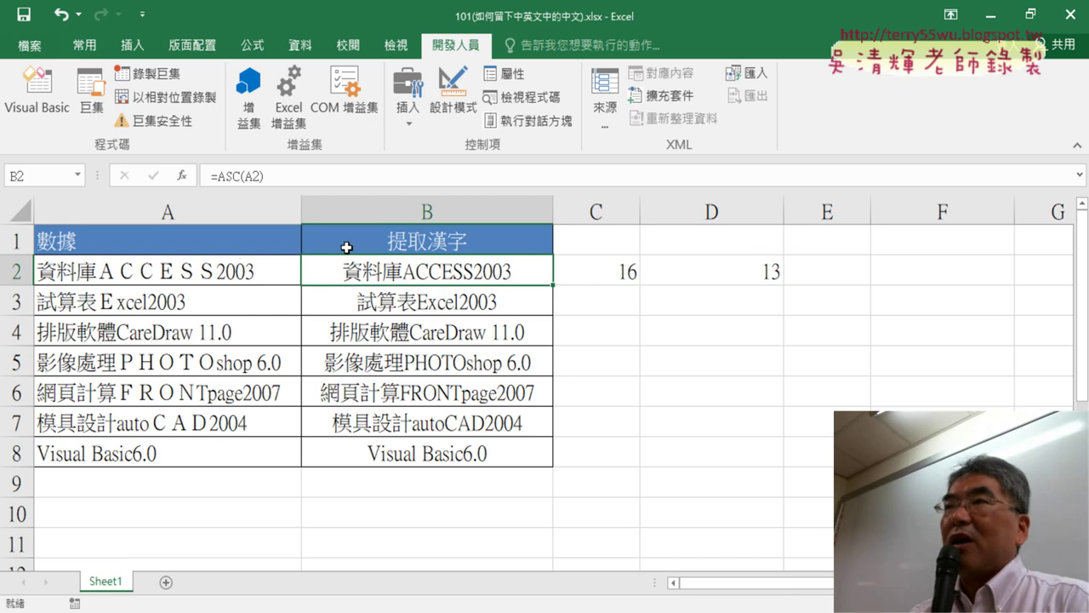
Step: Wrap B2's ASC(A2) in LENB so the cell holds =LENB(ASC(A2))
{"action": "left_click", "coordinate": [217, 176]}
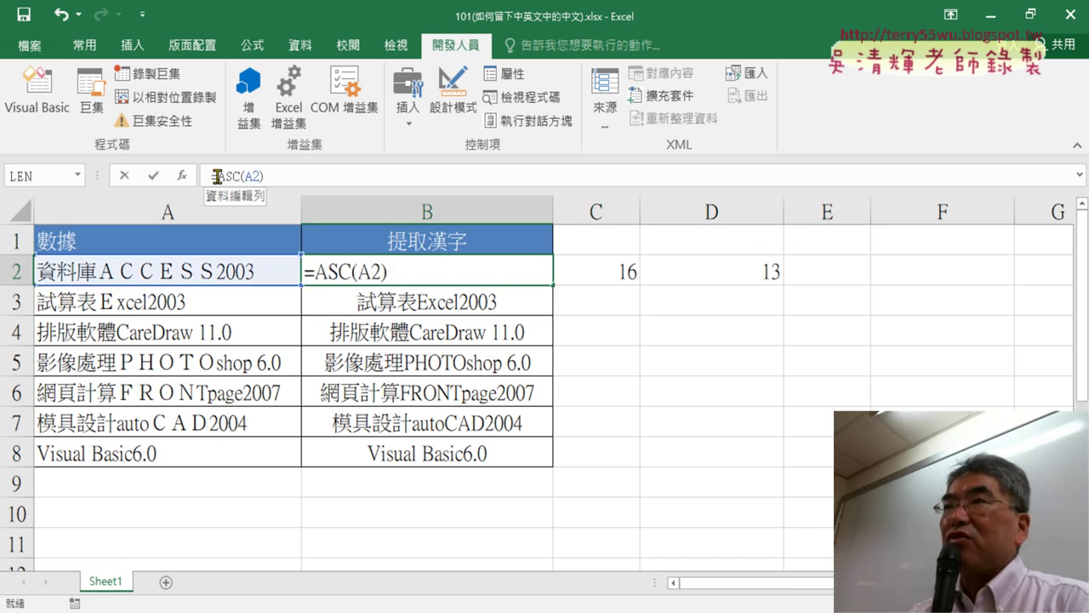
{"action": "left_click_drag", "start_coordinate": [217, 176], "coordinate": [278, 177]}
{"action": "key", "text": "ctrl+c"}
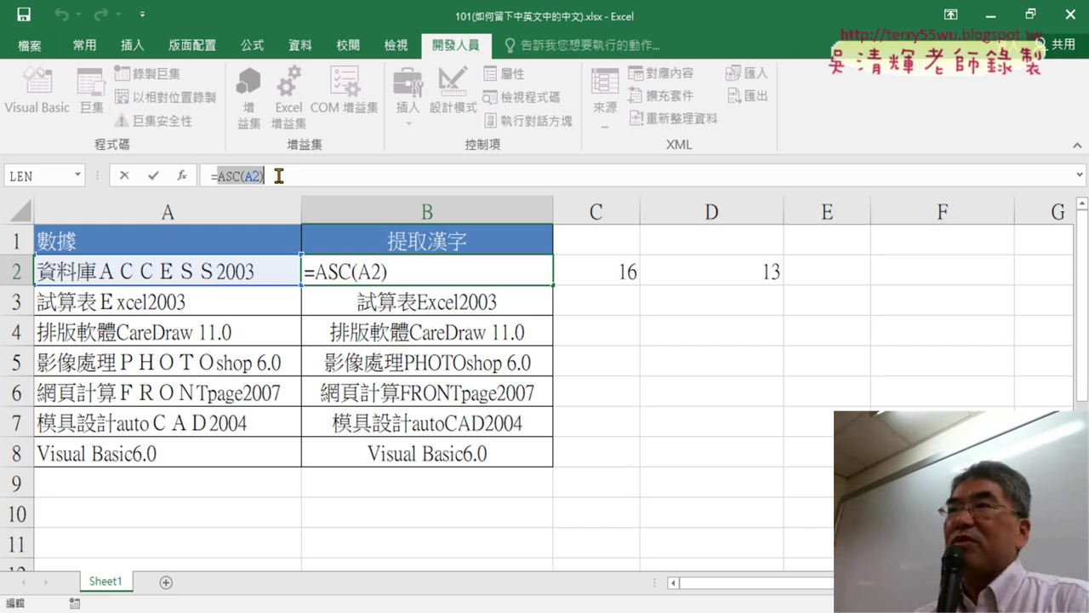
{"action": "right_click", "coordinate": [236, 179]}
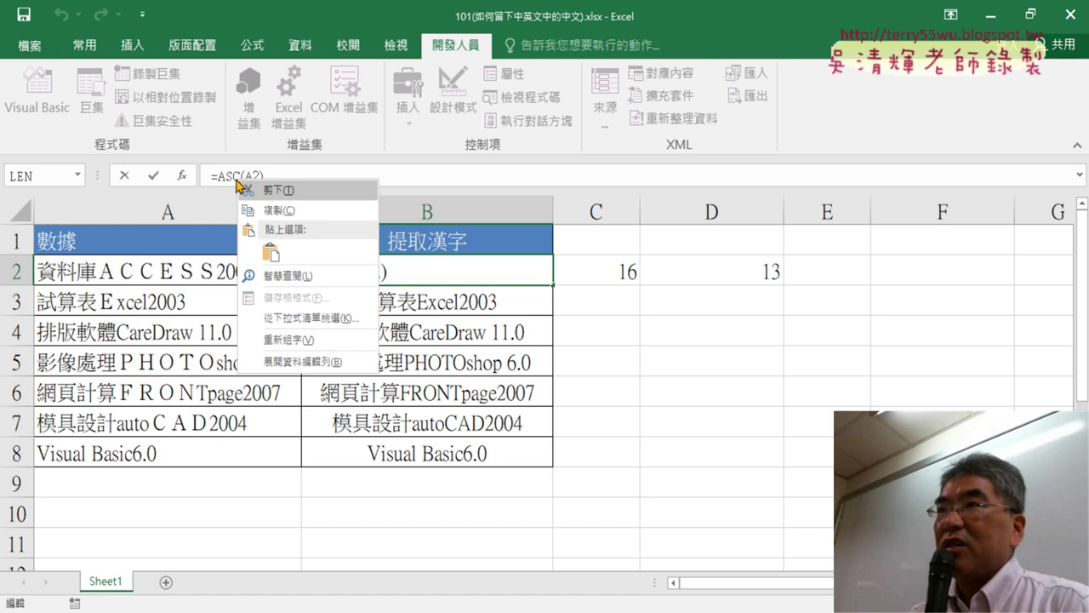
{"action": "left_click", "coordinate": [274, 194]}
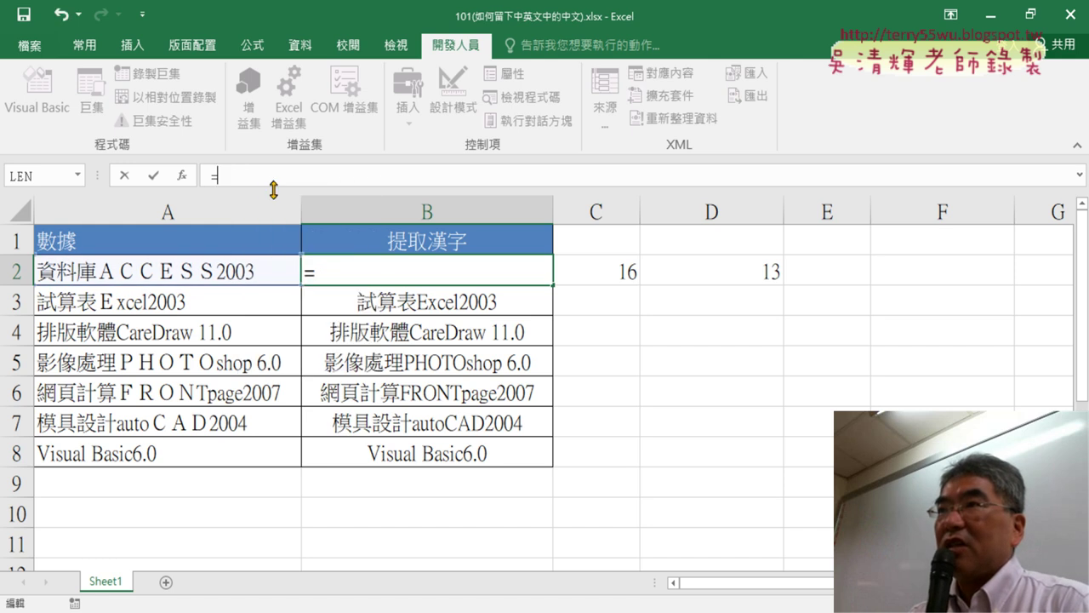
{"action": "left_click", "coordinate": [183, 177]}
{"action": "left_click_drag", "start_coordinate": [683, 245], "coordinate": [554, 84]}
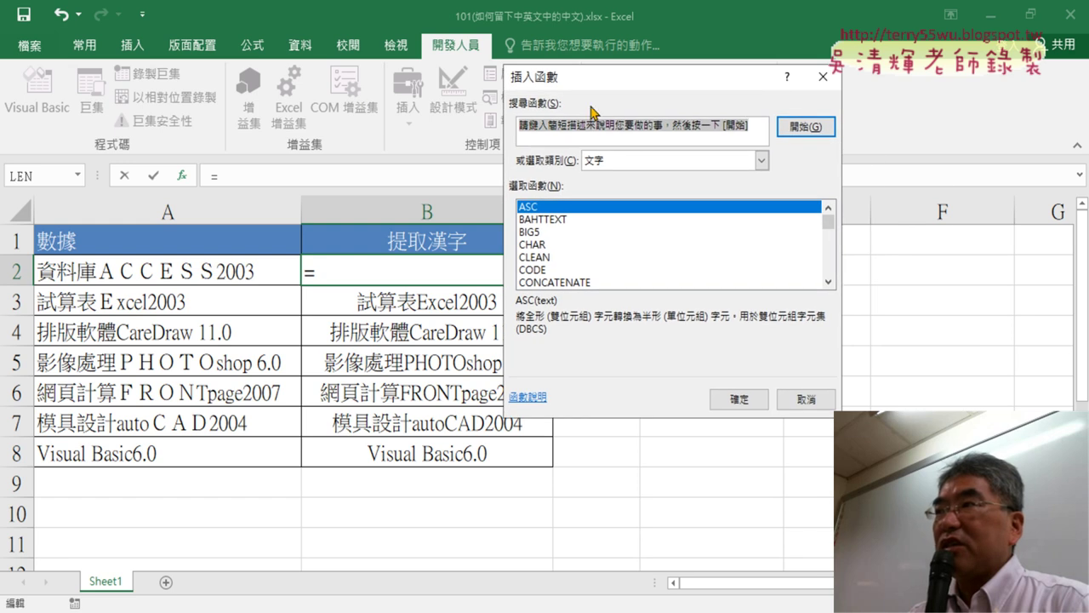
{"action": "left_click", "coordinate": [829, 282]}
{"action": "scroll", "coordinate": [827, 283], "scroll_direction": "down", "scroll_amount": 1}
{"action": "scroll", "coordinate": [827, 283], "scroll_direction": "down", "scroll_amount": 1}
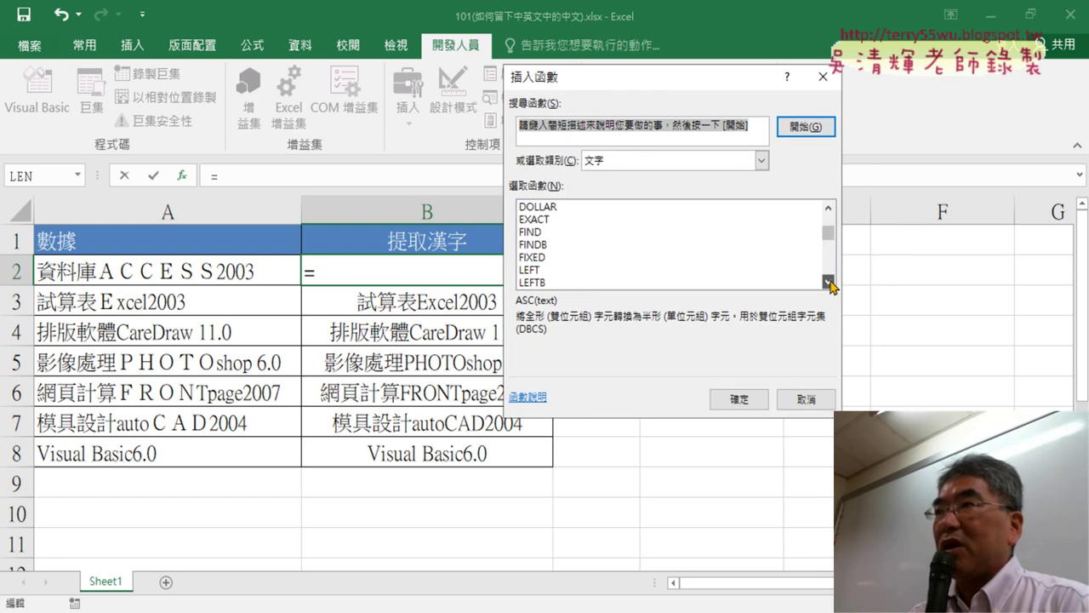
{"action": "scroll", "coordinate": [827, 282], "scroll_direction": "down", "scroll_amount": 1}
{"action": "double_click", "coordinate": [546, 269]}
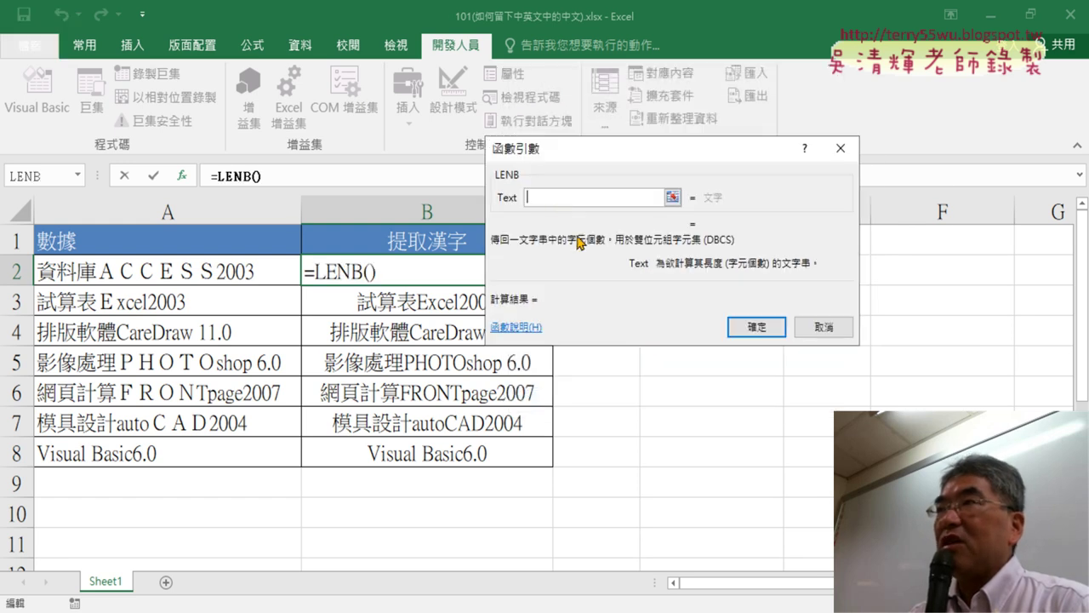
{"action": "right_click", "coordinate": [554, 198]}
{"action": "left_click", "coordinate": [596, 249]}
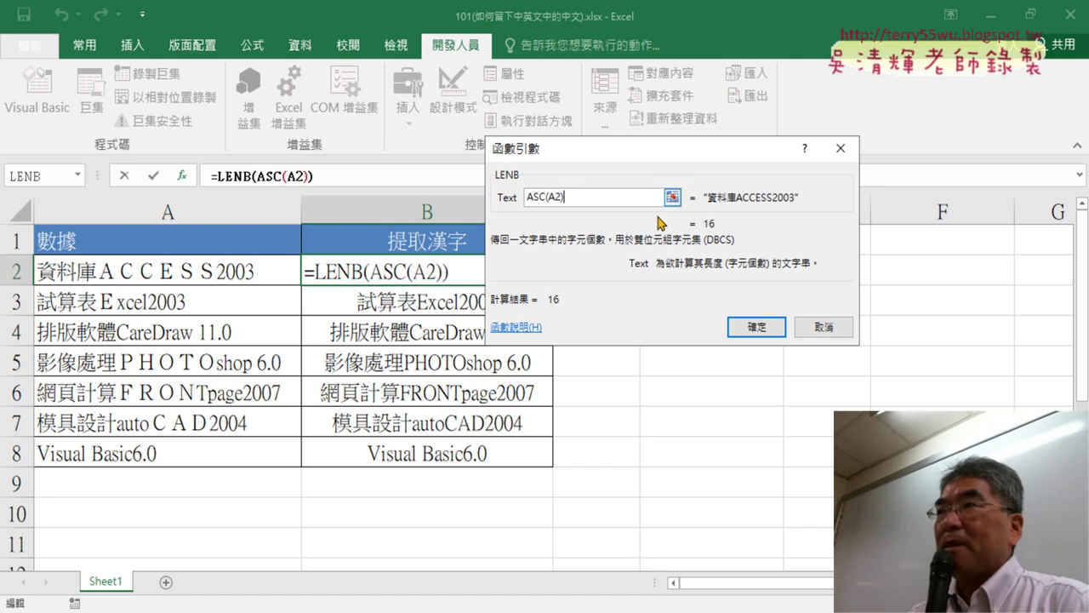
{"action": "left_click", "coordinate": [757, 327]}
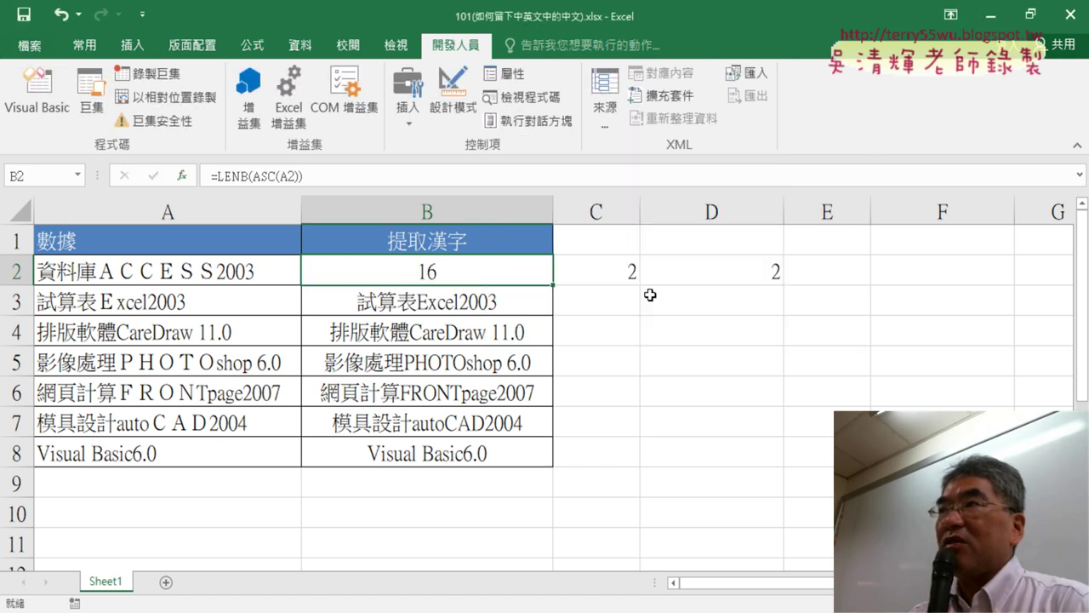
Step: Subtract LEN(ASC(A2)) to make =LENB(ASC(A2))-LEN(ASC(A2)), returning 3
{"action": "left_click", "coordinate": [350, 173]}
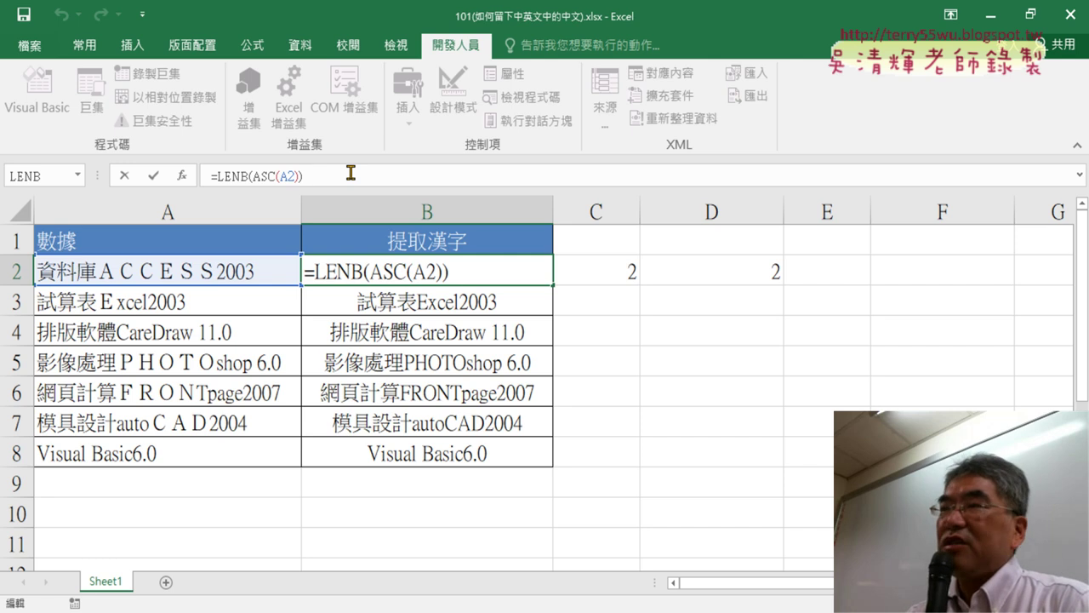
{"action": "type", "text": "-"}
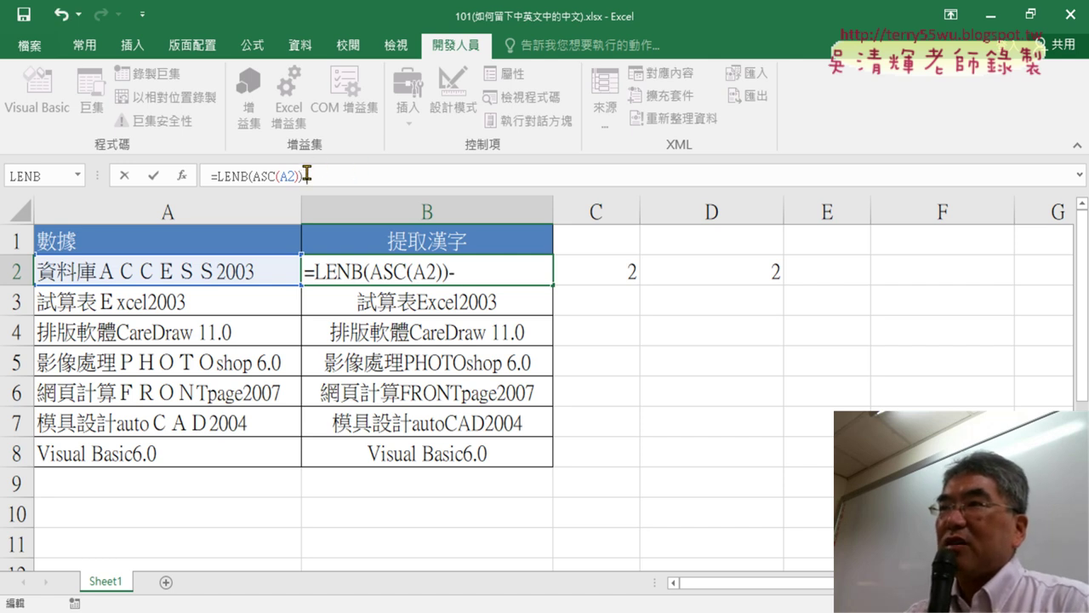
{"action": "left_click_drag", "start_coordinate": [298, 176], "coordinate": [220, 176]}
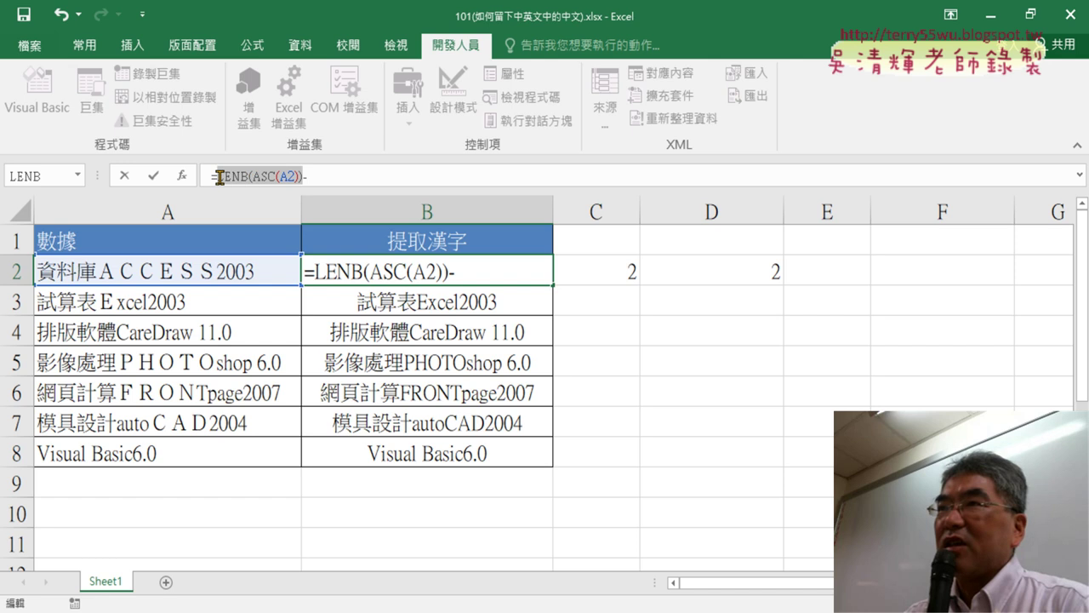
{"action": "right_click", "coordinate": [262, 180]}
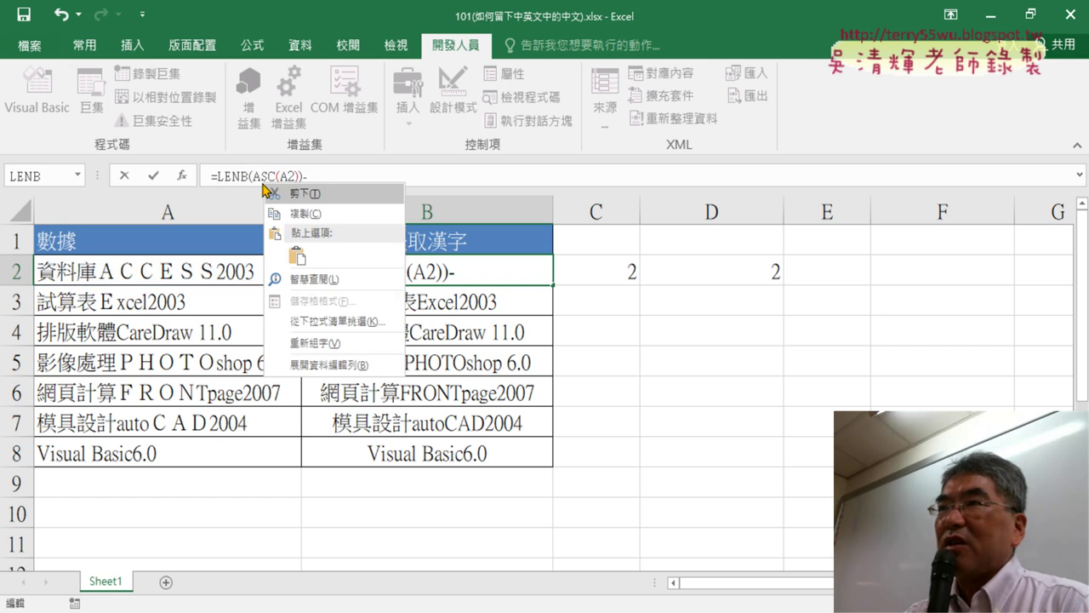
{"action": "left_click", "coordinate": [272, 211]}
{"action": "left_click", "coordinate": [339, 177]}
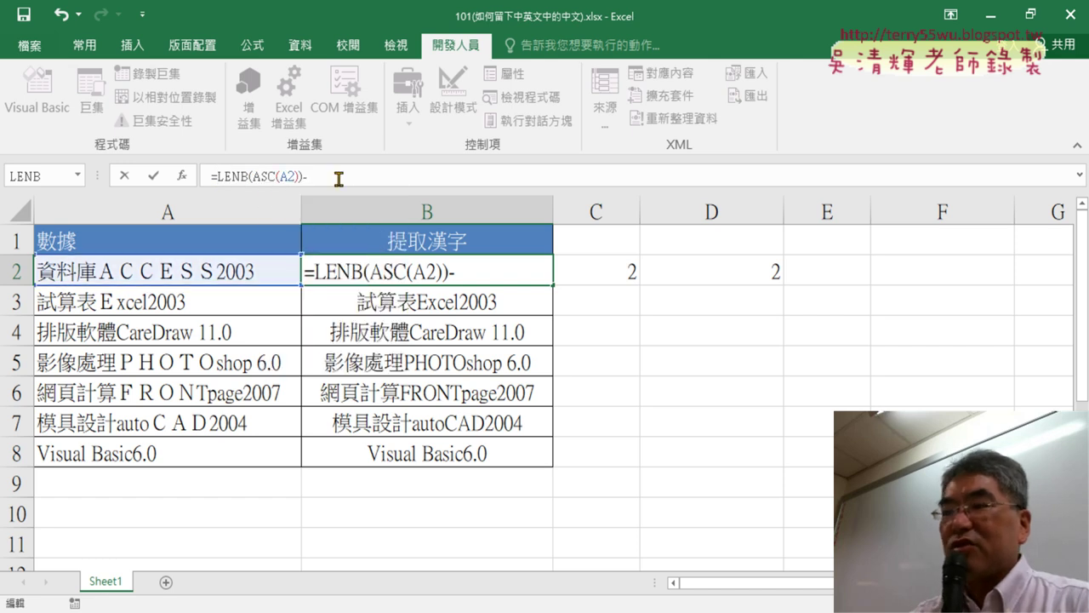
{"action": "key", "text": "ctrl+v"}
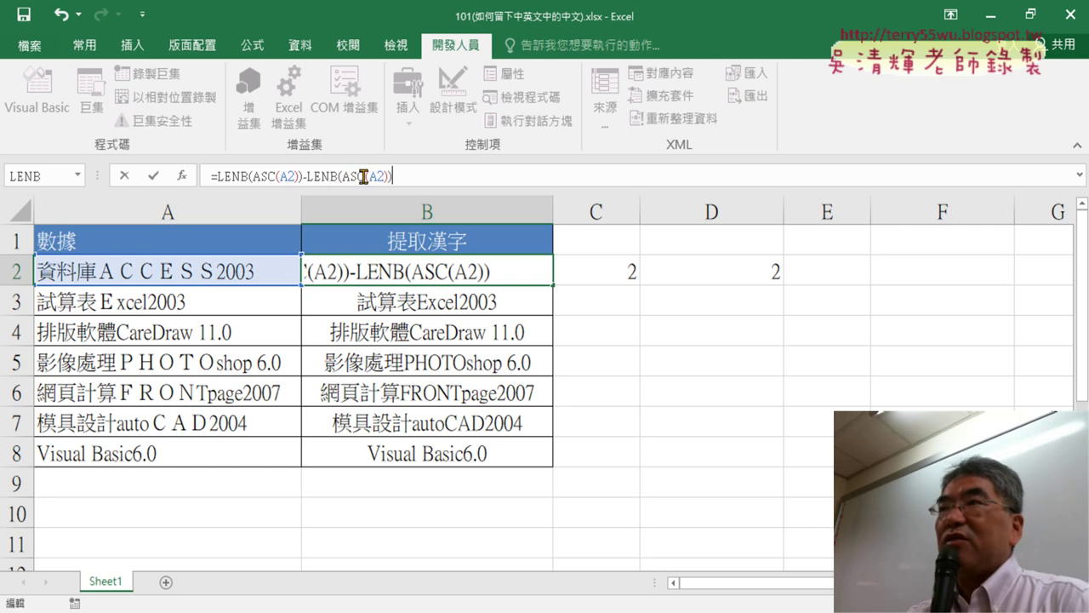
{"action": "left_click", "coordinate": [338, 177]}
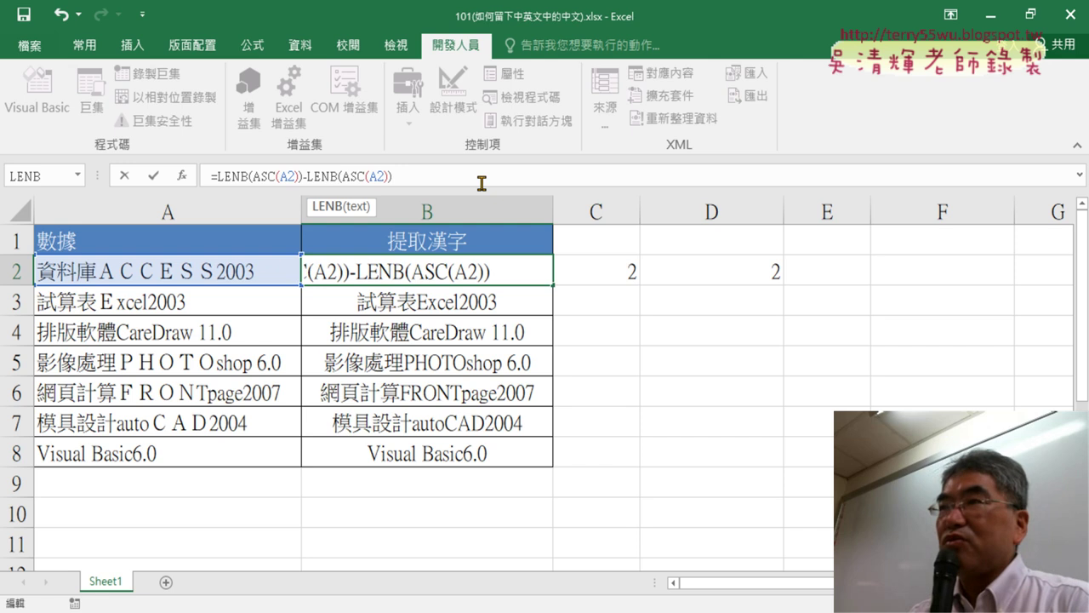
{"action": "key", "text": "BackSpace"}
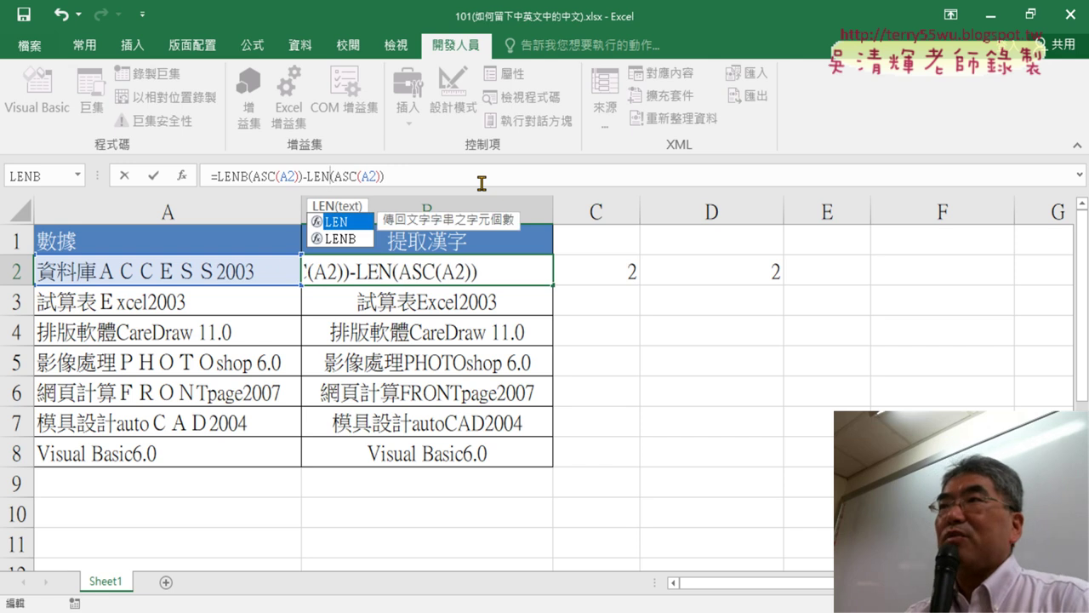
{"action": "left_click", "coordinate": [153, 179]}
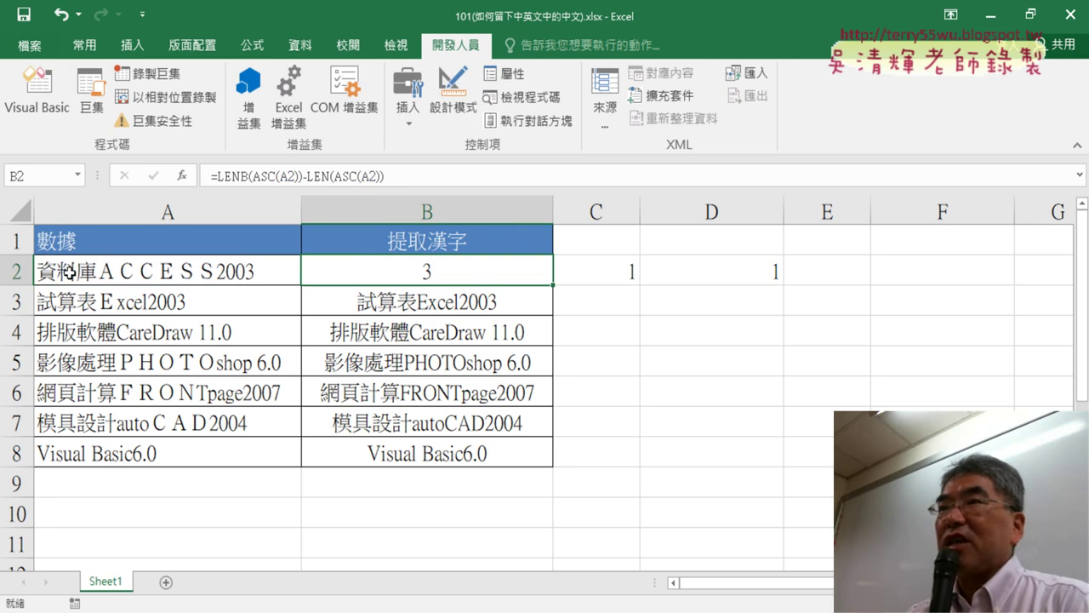
{"action": "left_click_drag", "start_coordinate": [218, 176], "coordinate": [413, 175]}
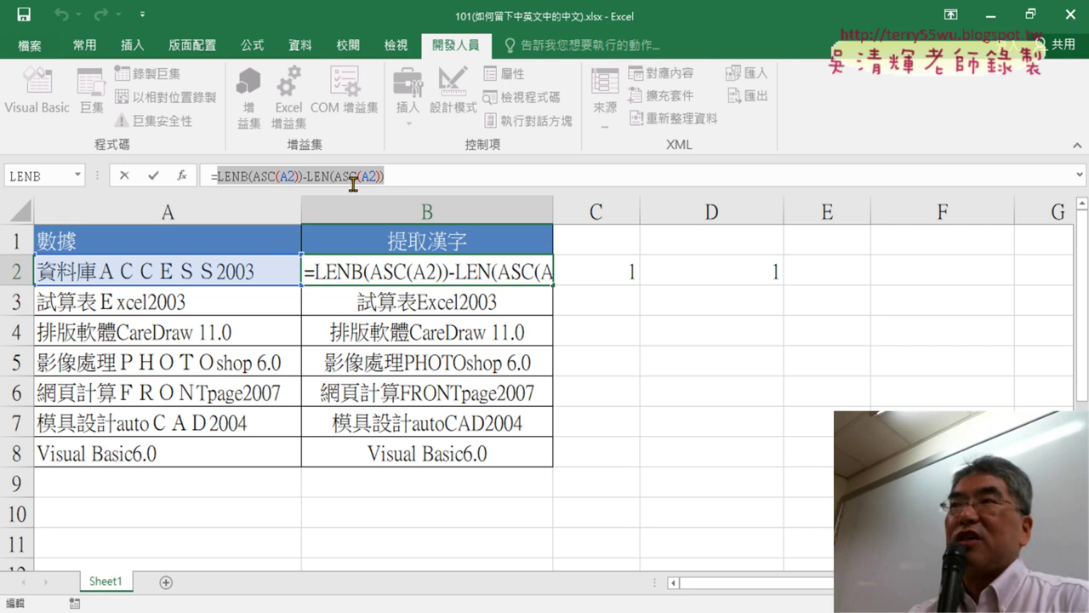
Step: Wrap the count in LEFT with Text A2, giving =LEFT(A2,LENB(ASC(A2))-LEN(ASC(A2))) showing 資料庫
{"action": "right_click", "coordinate": [359, 182]}
{"action": "left_click", "coordinate": [396, 191]}
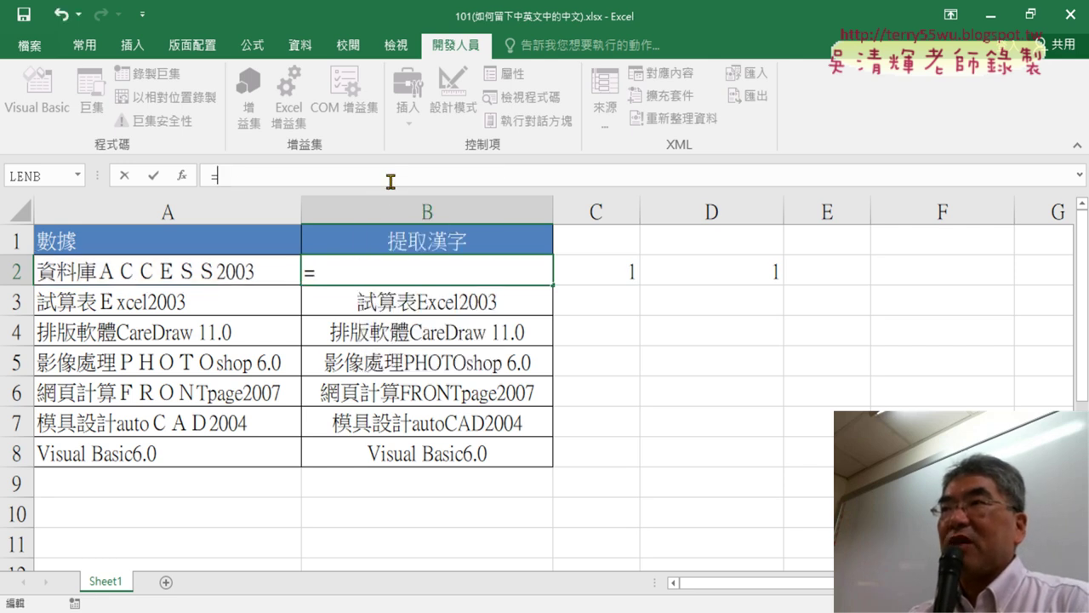
{"action": "left_click", "coordinate": [182, 176]}
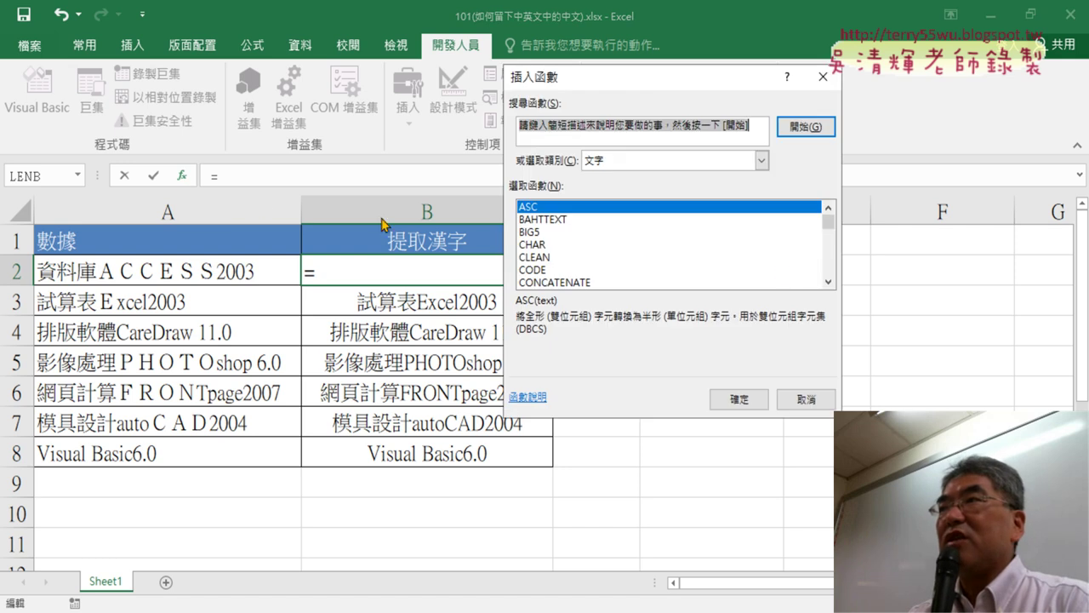
{"action": "left_click", "coordinate": [828, 287]}
{"action": "left_click", "coordinate": [828, 286]}
{"action": "left_click", "coordinate": [828, 287]}
{"action": "left_click", "coordinate": [828, 287]}
{"action": "left_click", "coordinate": [828, 287]}
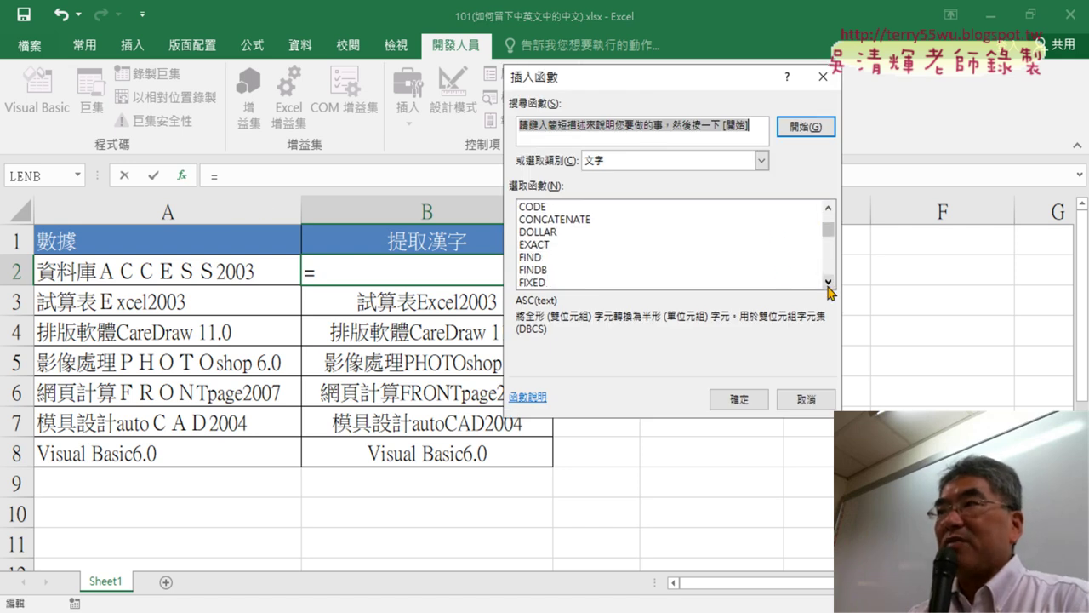
{"action": "left_click", "coordinate": [828, 286]}
{"action": "left_click", "coordinate": [638, 282]}
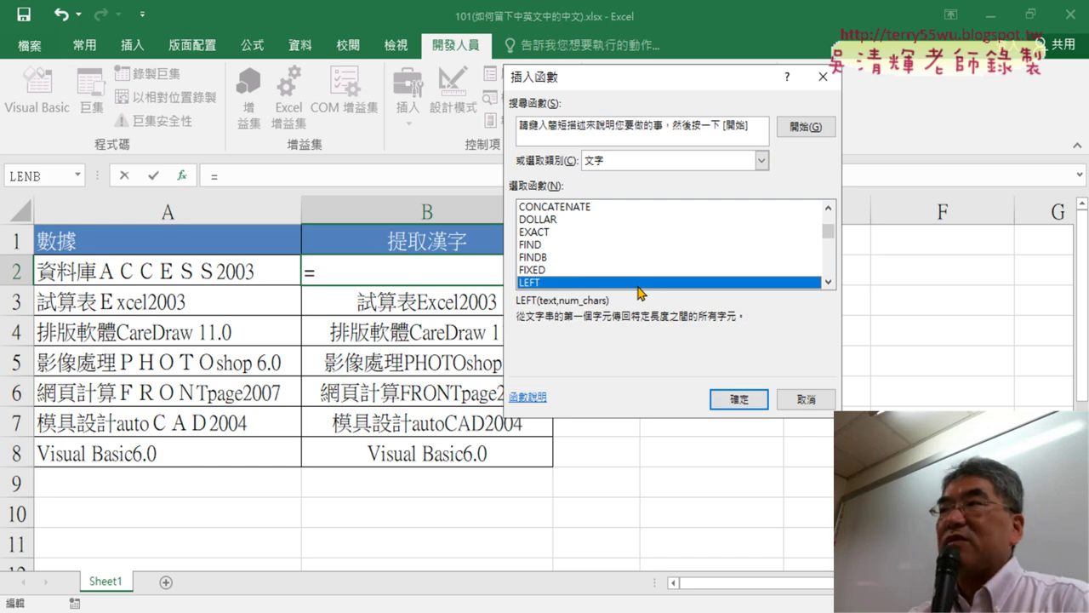
{"action": "left_click", "coordinate": [734, 393]}
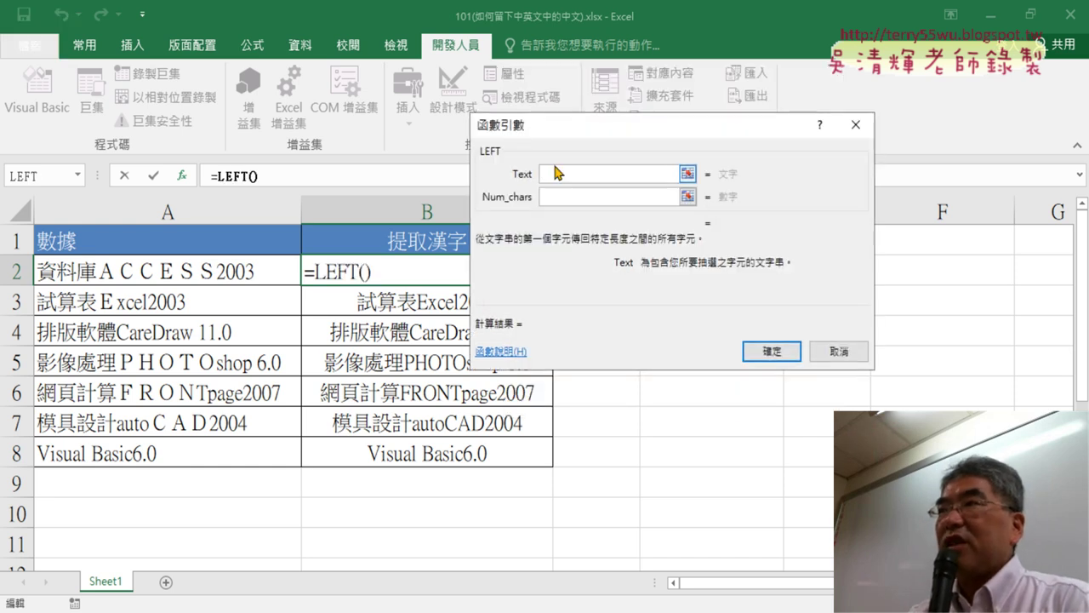
{"action": "left_click", "coordinate": [197, 271]}
{"action": "left_click", "coordinate": [555, 196]}
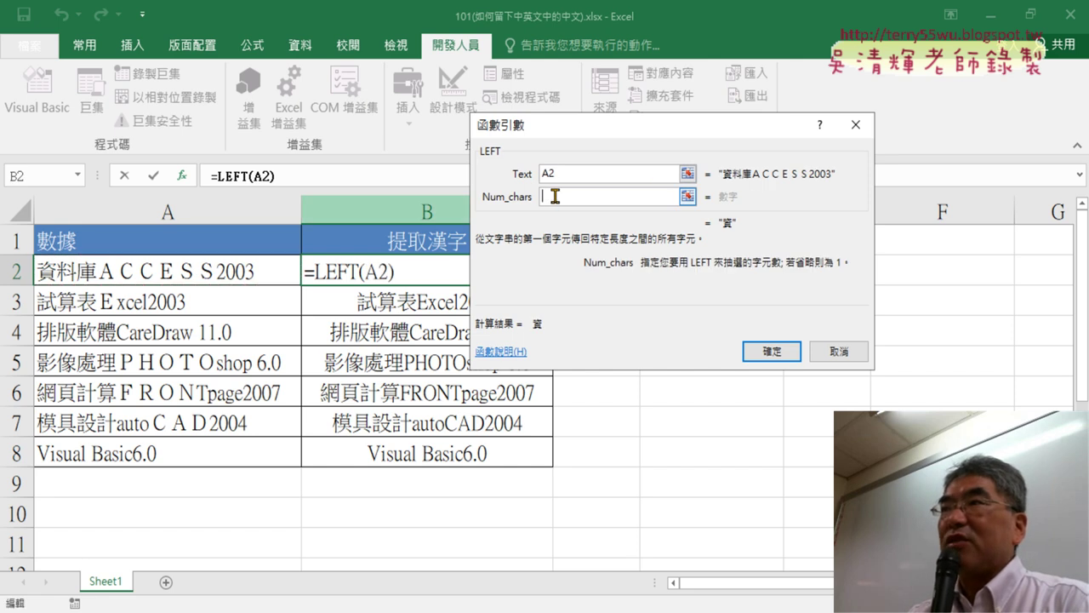
{"action": "right_click", "coordinate": [558, 198]}
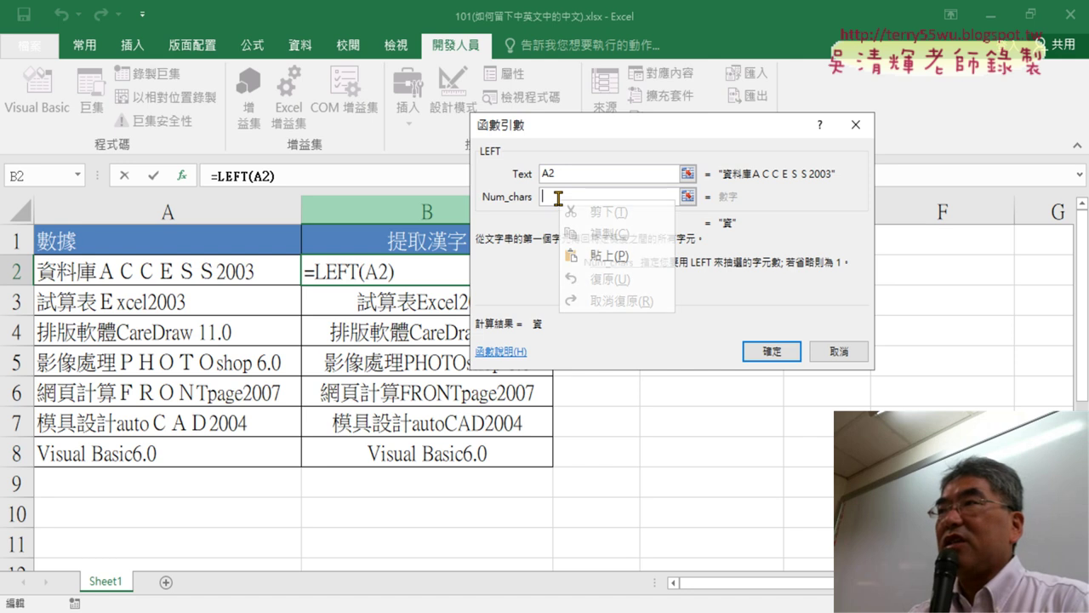
{"action": "left_click", "coordinate": [609, 256]}
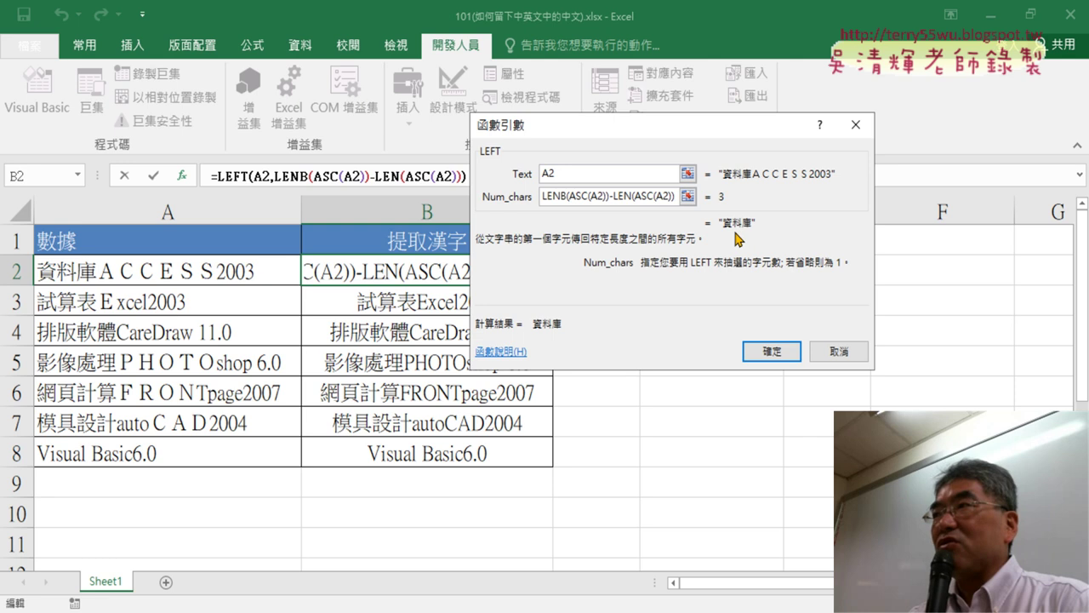
{"action": "left_click", "coordinate": [772, 350]}
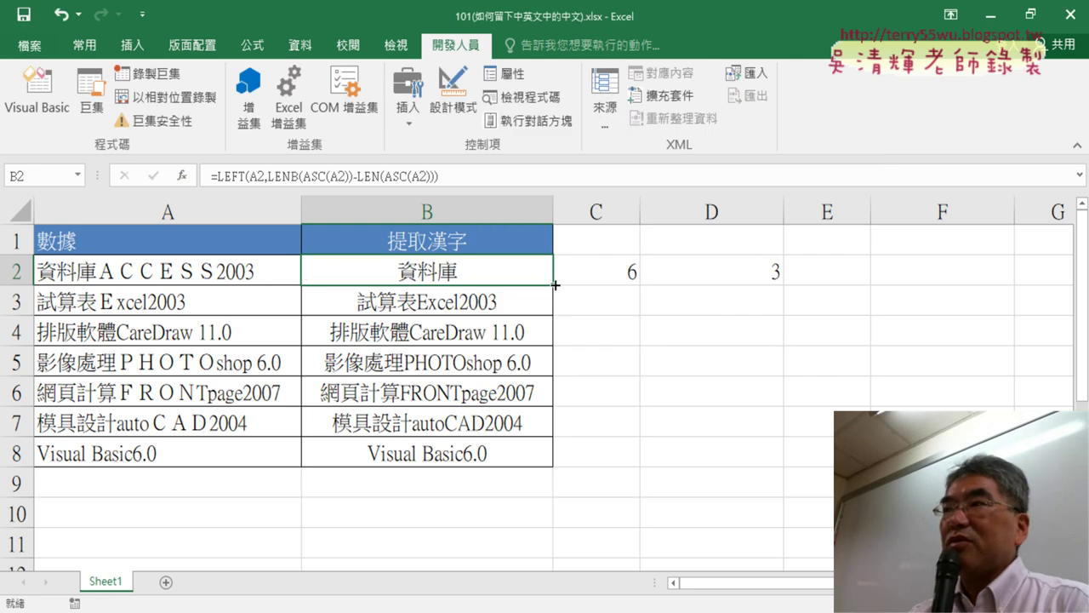
Step: Fill B2's LEFT formula down through B8
{"action": "left_click_drag", "start_coordinate": [554, 285], "coordinate": [538, 471]}
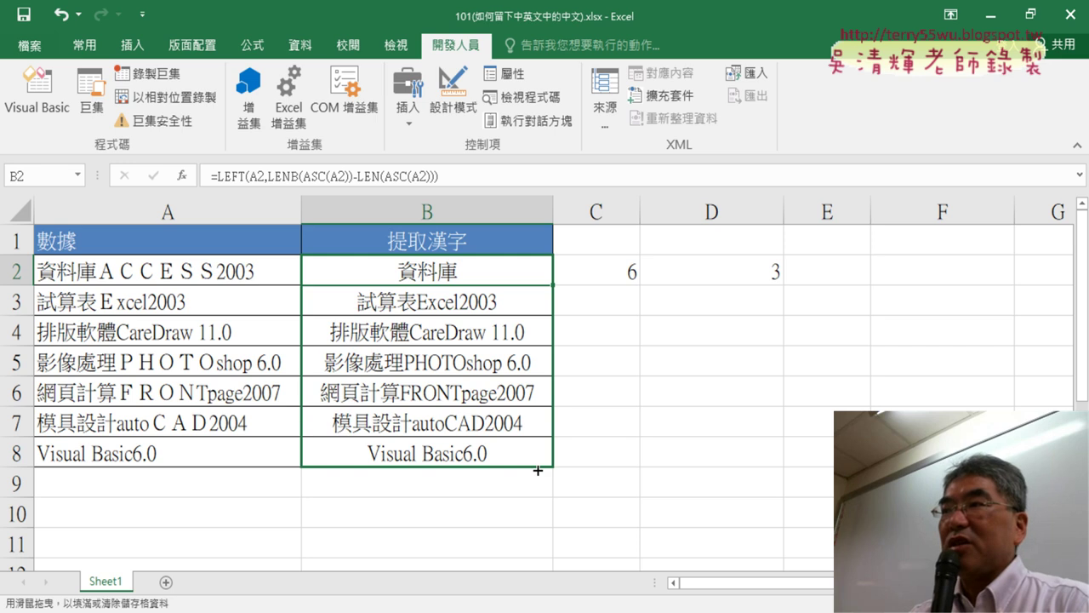
{"action": "left_click_drag", "start_coordinate": [538, 470], "coordinate": [538, 470]}
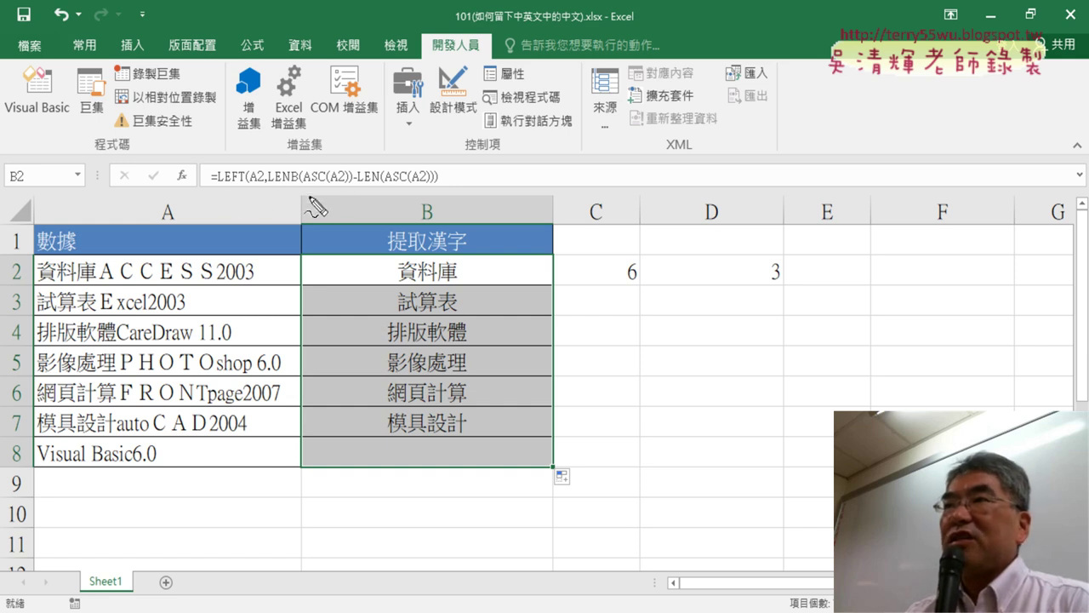
{"action": "left_click_drag", "start_coordinate": [304, 181], "coordinate": [349, 182]}
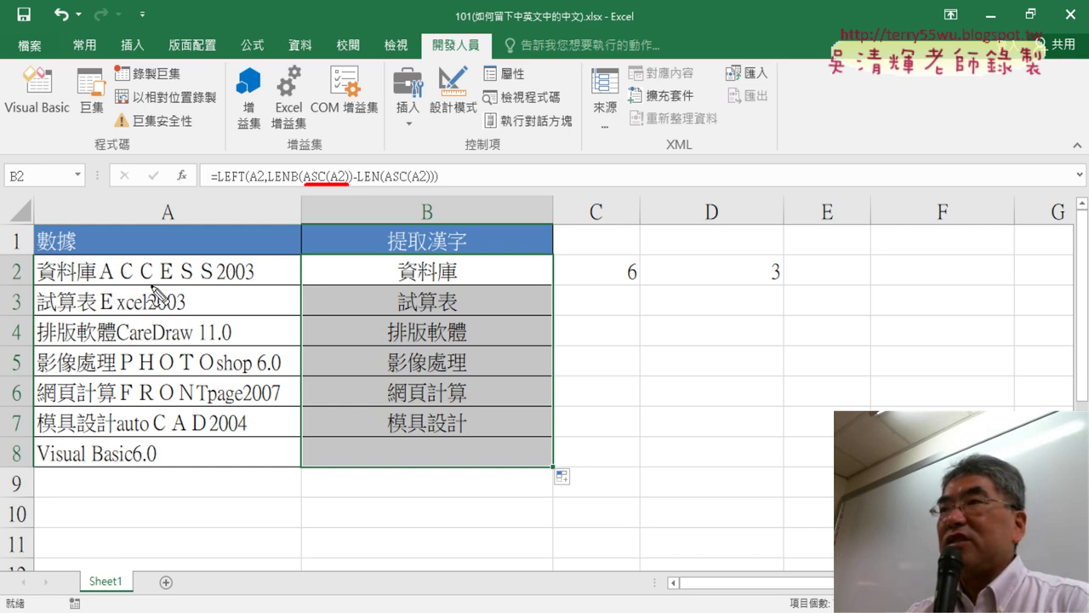
{"action": "left_click_drag", "start_coordinate": [194, 301], "coordinate": [213, 300]}
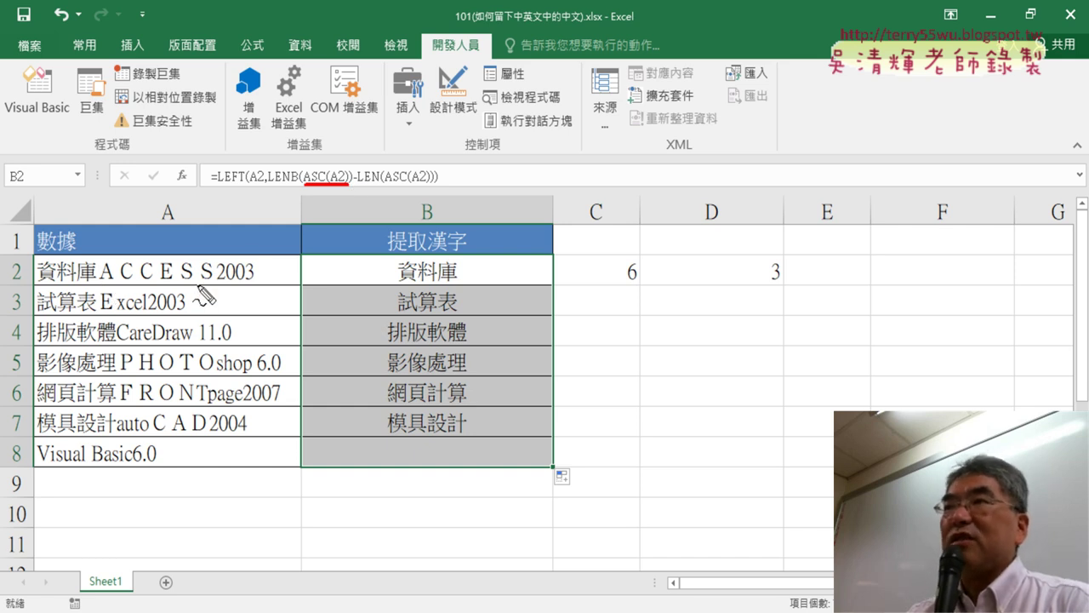
{"action": "key", "text": "ctrl+z"}
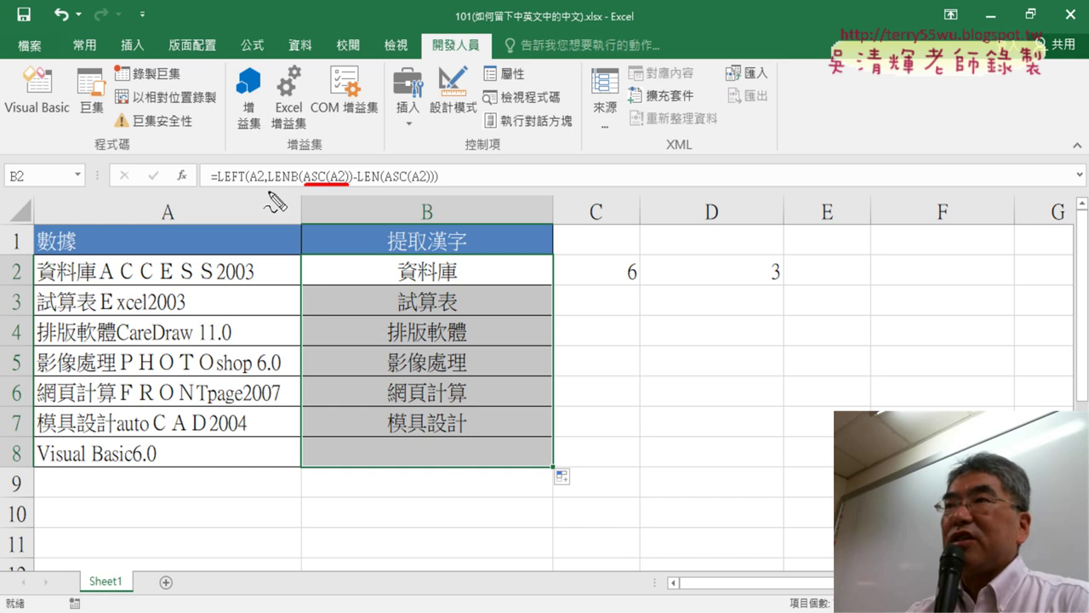
{"action": "left_click_drag", "start_coordinate": [267, 192], "coordinate": [405, 191]}
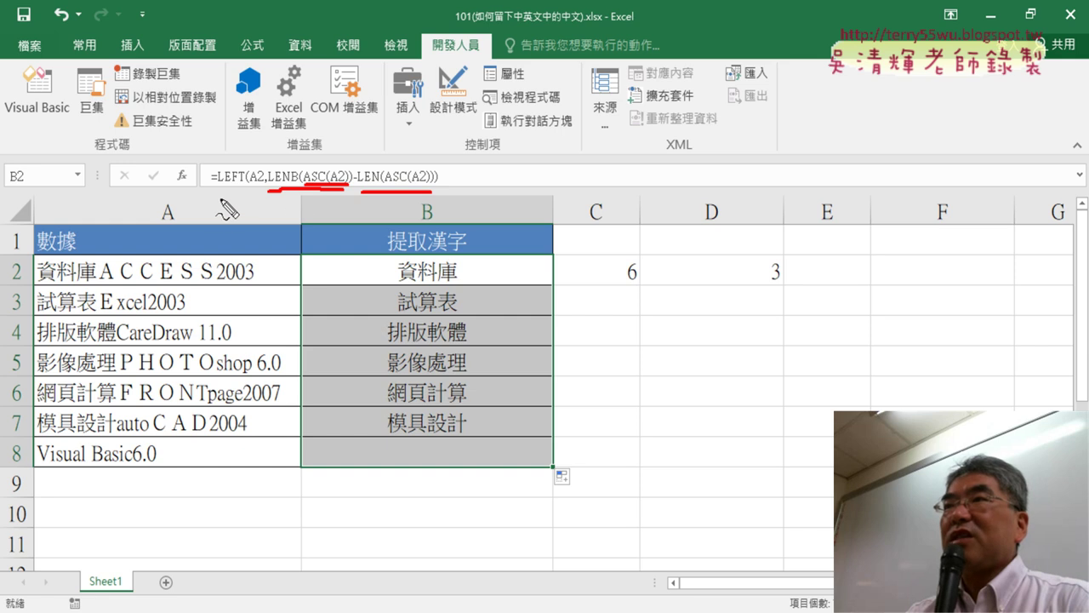
{"action": "left_click_drag", "start_coordinate": [218, 205], "coordinate": [434, 207]}
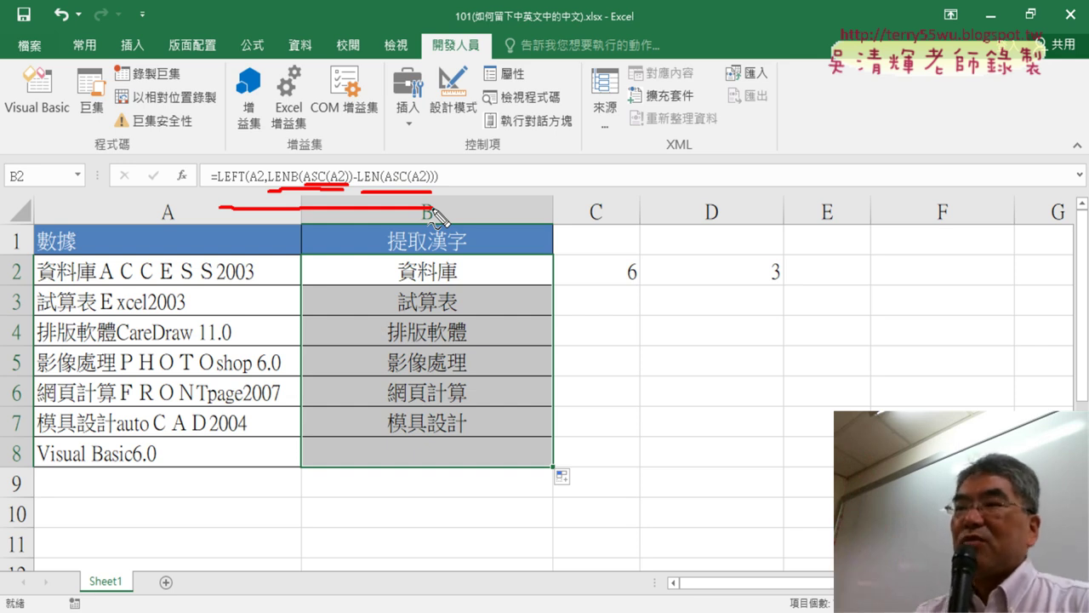
{"action": "key", "text": "Escape"}
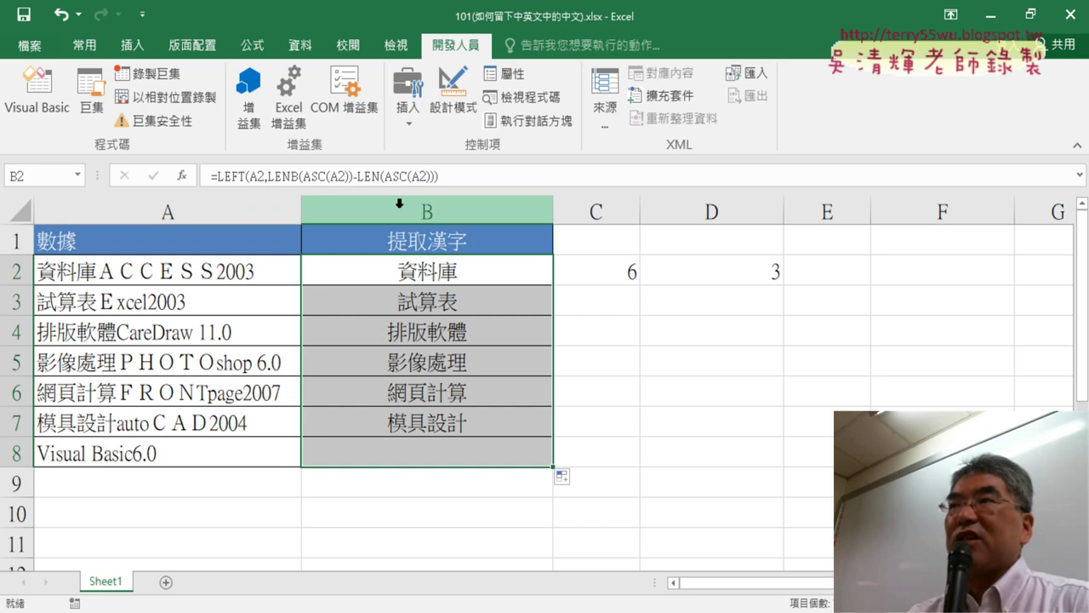
{"action": "left_click", "coordinate": [328, 177]}
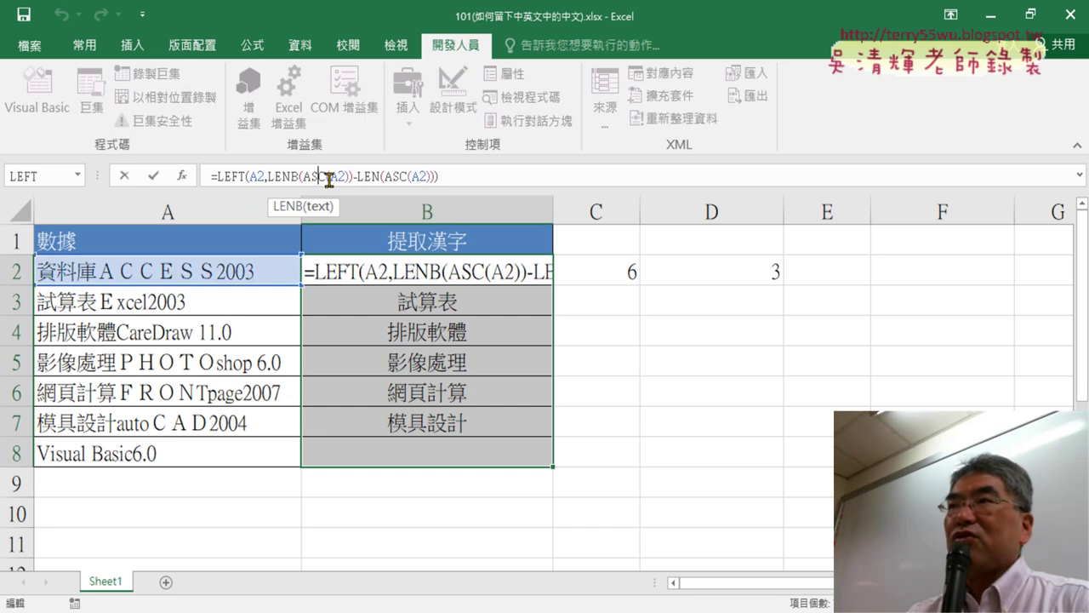
{"action": "left_click", "coordinate": [276, 176]}
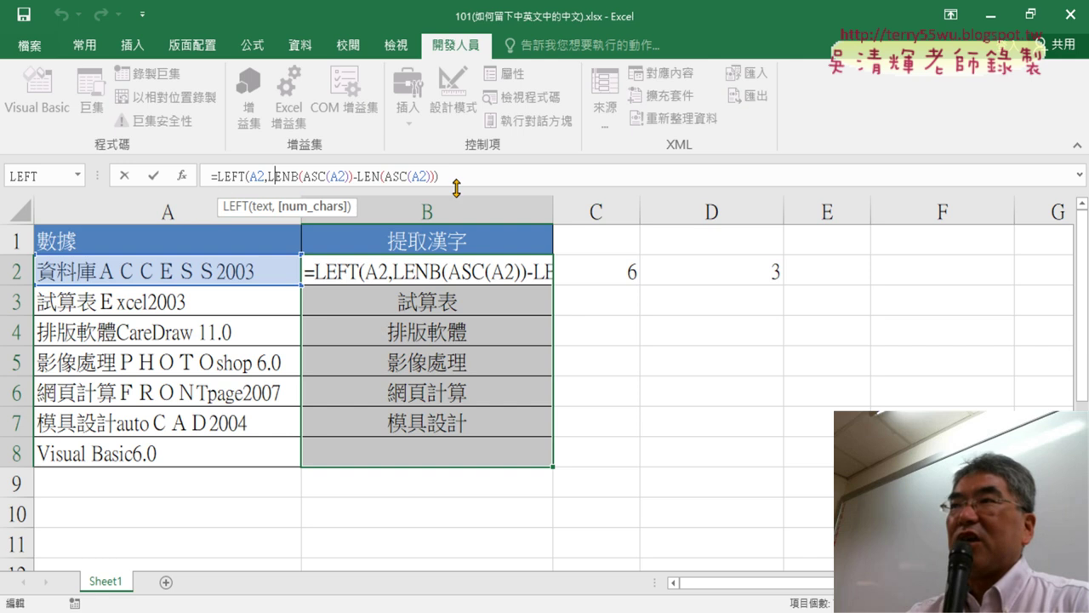
{"action": "left_click_drag", "start_coordinate": [466, 176], "coordinate": [200, 176]}
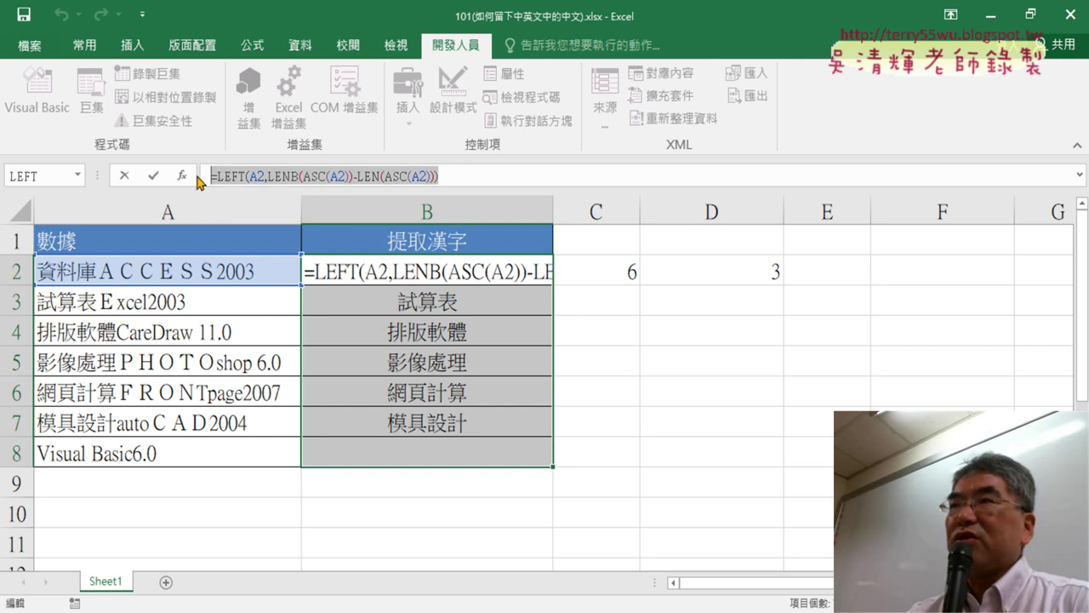
{"action": "key", "text": "Escape"}
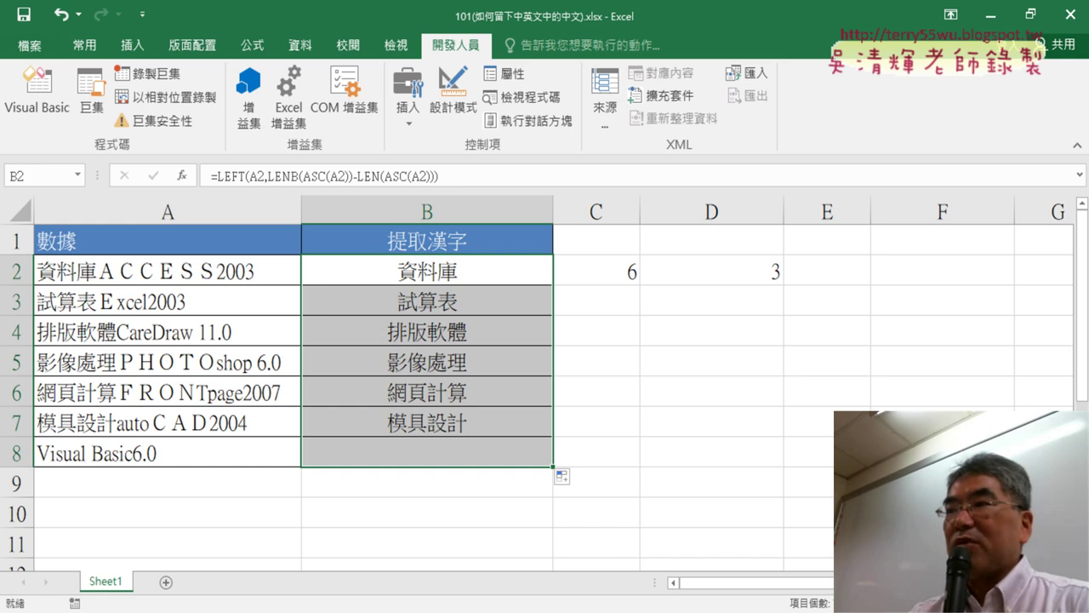
Step: Open the 101(如何留下中英文中的中文) Google Doc from the Drive folder in Chrome
{"action": "left_click", "coordinate": [459, 545]}
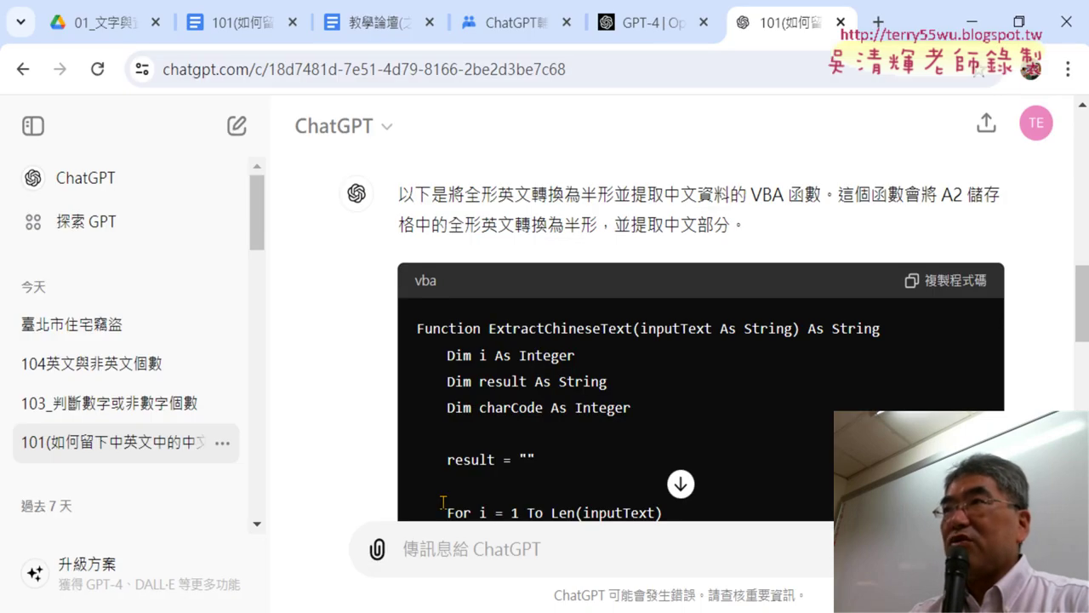
{"action": "left_click", "coordinate": [110, 22]}
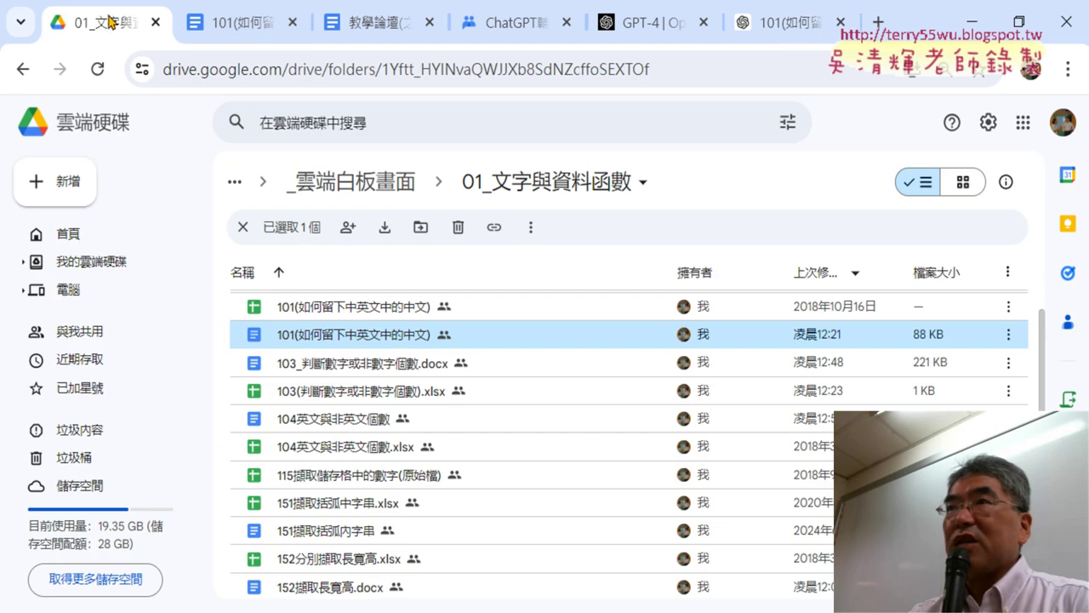
{"action": "double_click", "coordinate": [404, 336]}
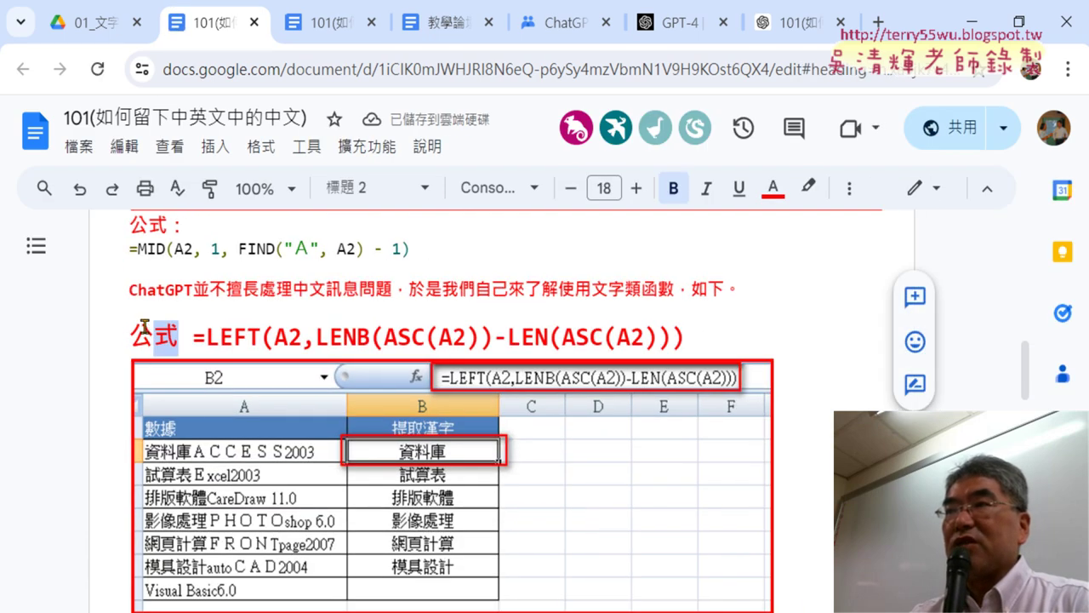
Step: Give the first ASC(A2) inside LENB in the heading formula a yellow highlight
{"action": "left_click_drag", "start_coordinate": [129, 335], "coordinate": [702, 327]}
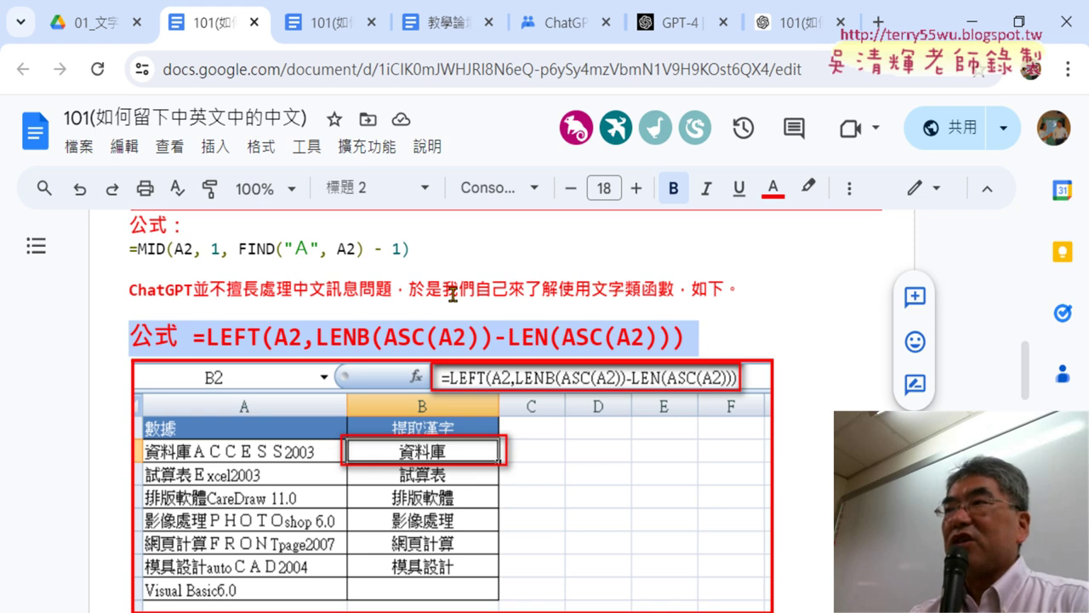
{"action": "left_click", "coordinate": [397, 336]}
{"action": "left_click_drag", "start_coordinate": [385, 337], "coordinate": [480, 338]}
{"action": "left_click", "coordinate": [809, 187]}
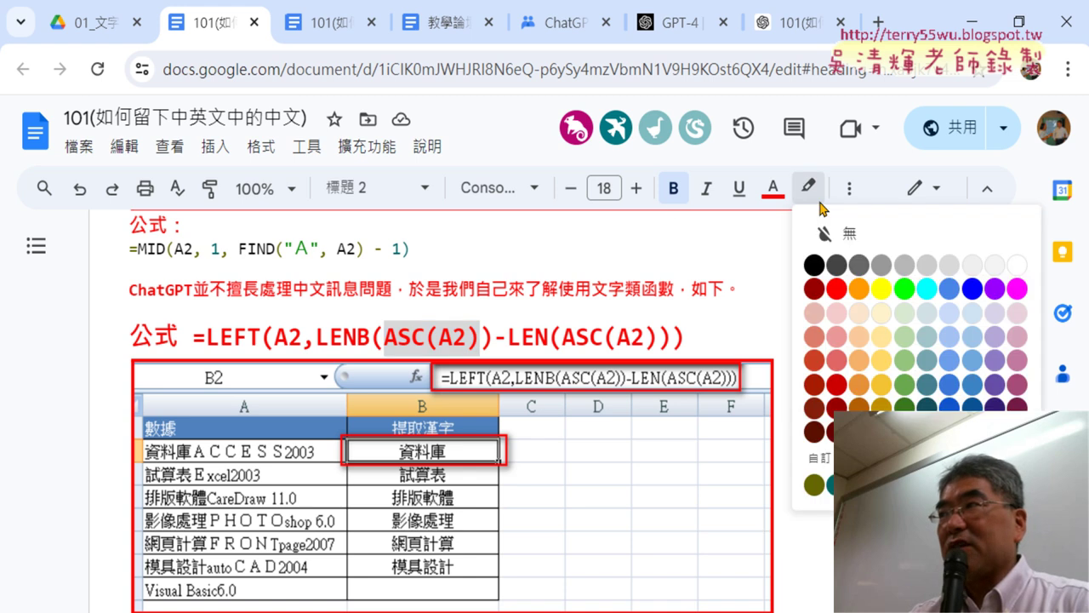
{"action": "left_click", "coordinate": [882, 290]}
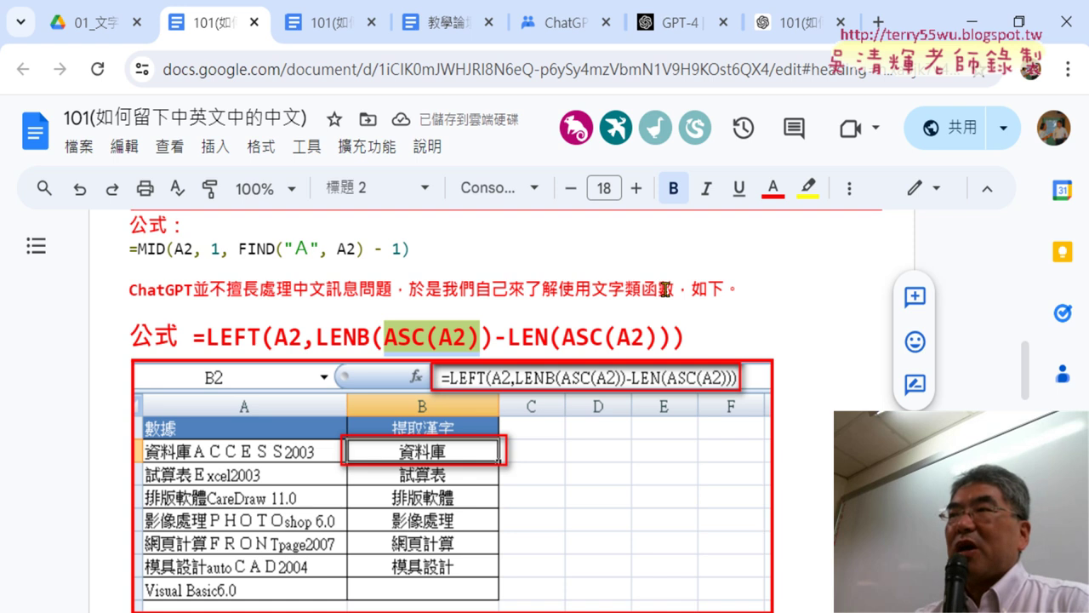
{"action": "left_click_drag", "start_coordinate": [194, 336], "coordinate": [689, 334]}
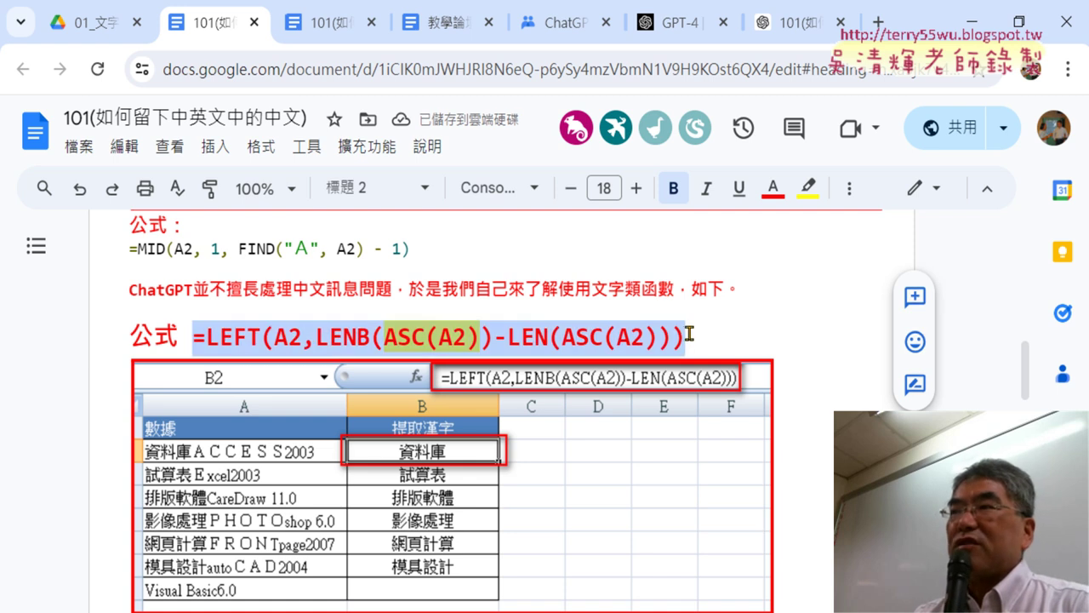